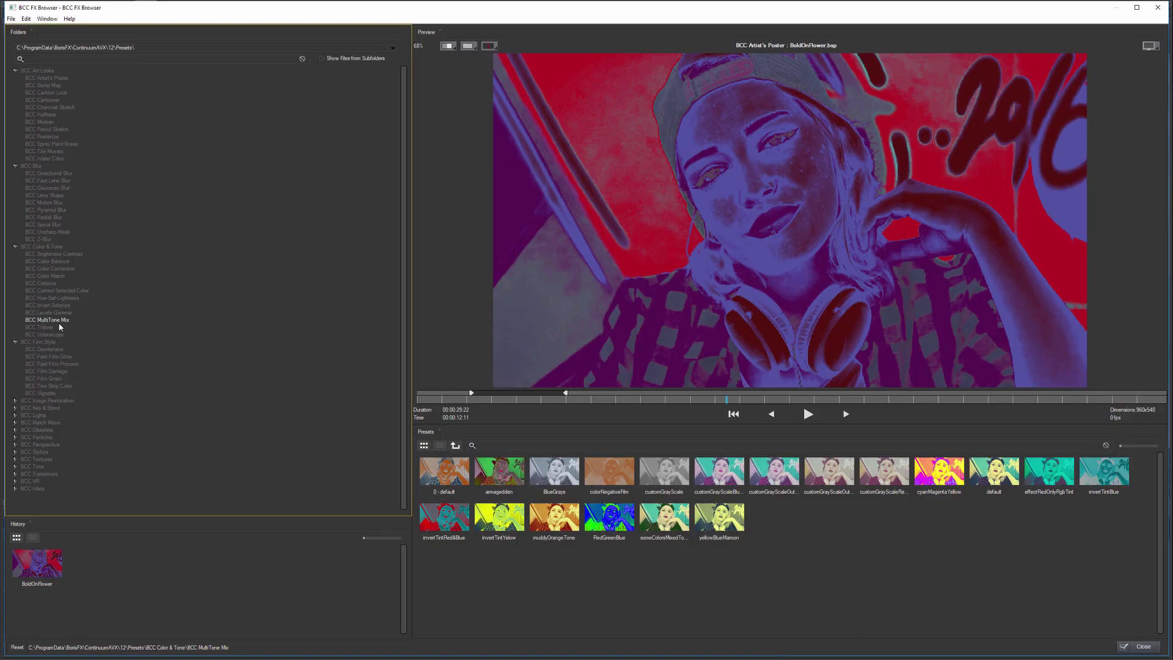
# - Preview several MultiTone Mix presets, ending on customGrayScale
pyautogui.click(499, 517)
pyautogui.click(555, 516)
pyautogui.click(609, 471)
pyautogui.click(609, 517)
pyautogui.click(664, 517)
pyautogui.click(664, 471)
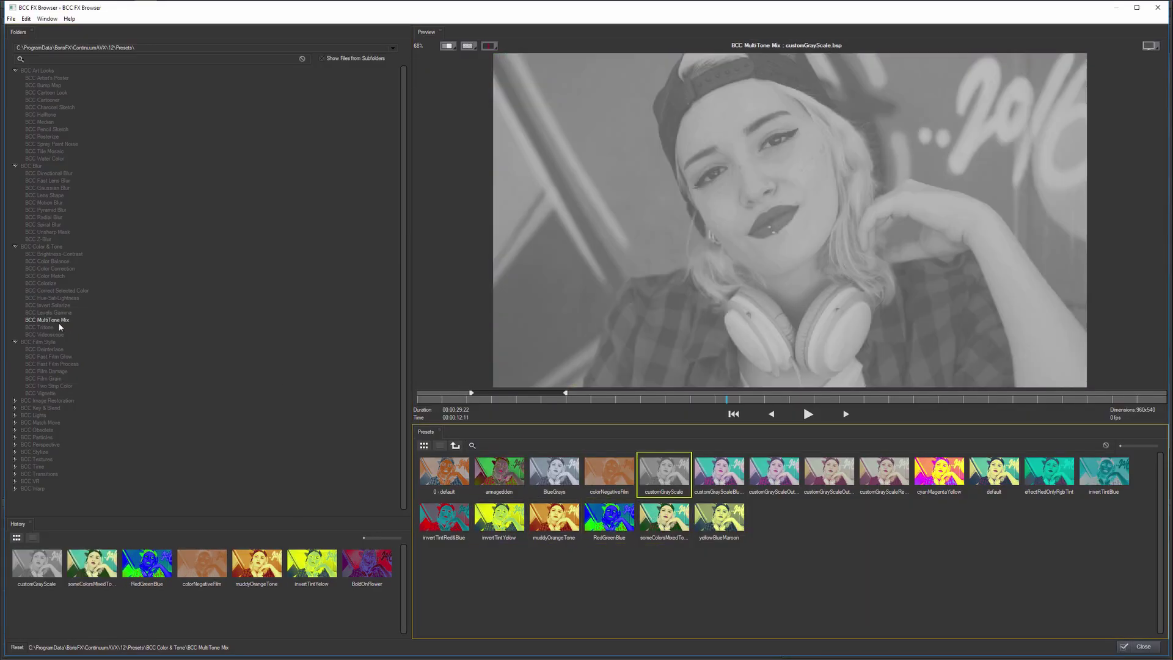
# - Preview a red Tritone preset, the takeTwo blur preset and a glitch preset on the clip
pyautogui.click(43, 327)
pyautogui.click(712, 519)
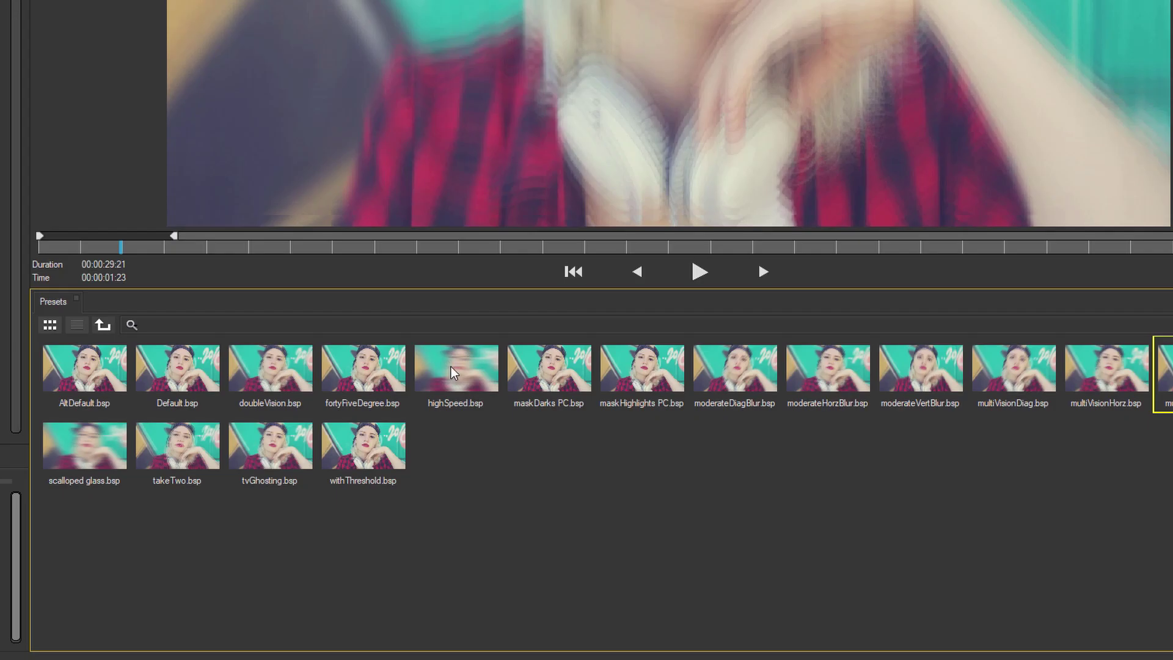
pyautogui.click(177, 450)
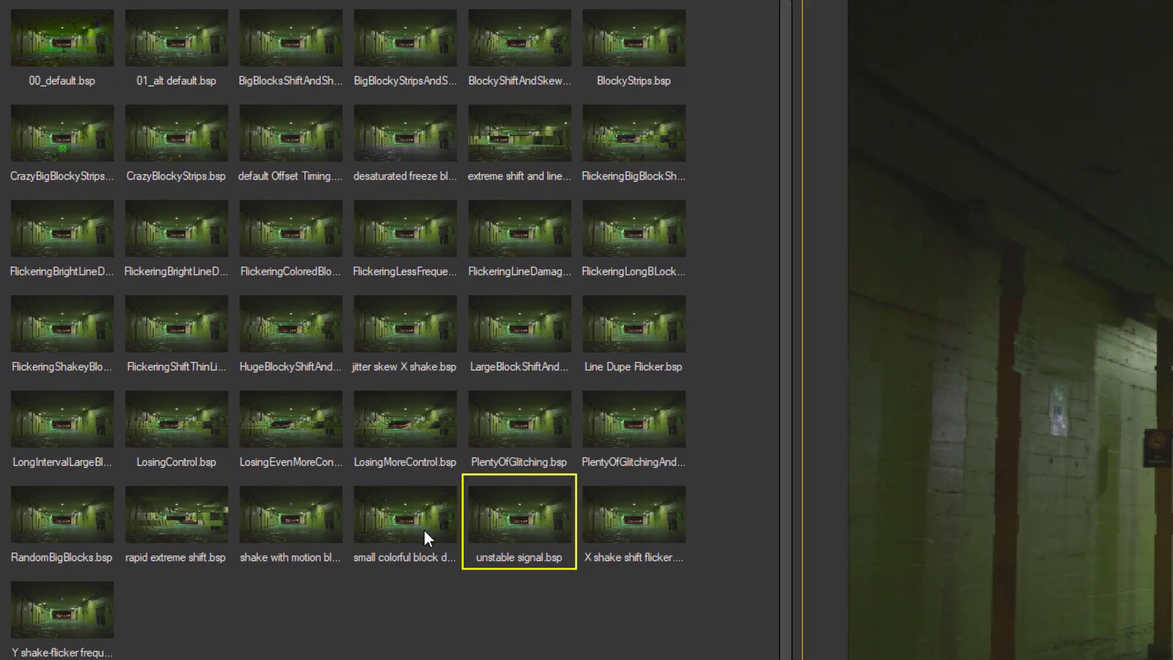
pyautogui.click(423, 528)
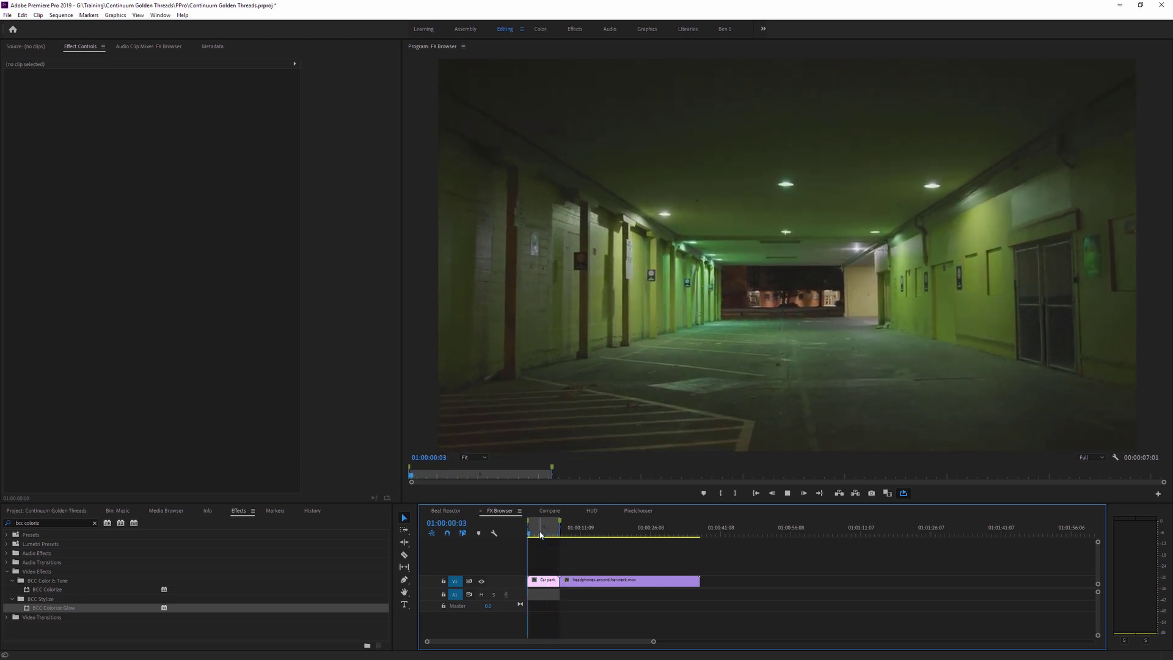
# - Clear the effects search, play the car park clip from the start and stop at 01:00:03:20
pyautogui.click(94, 523)
pyautogui.click(553, 548)
pyautogui.press('space')
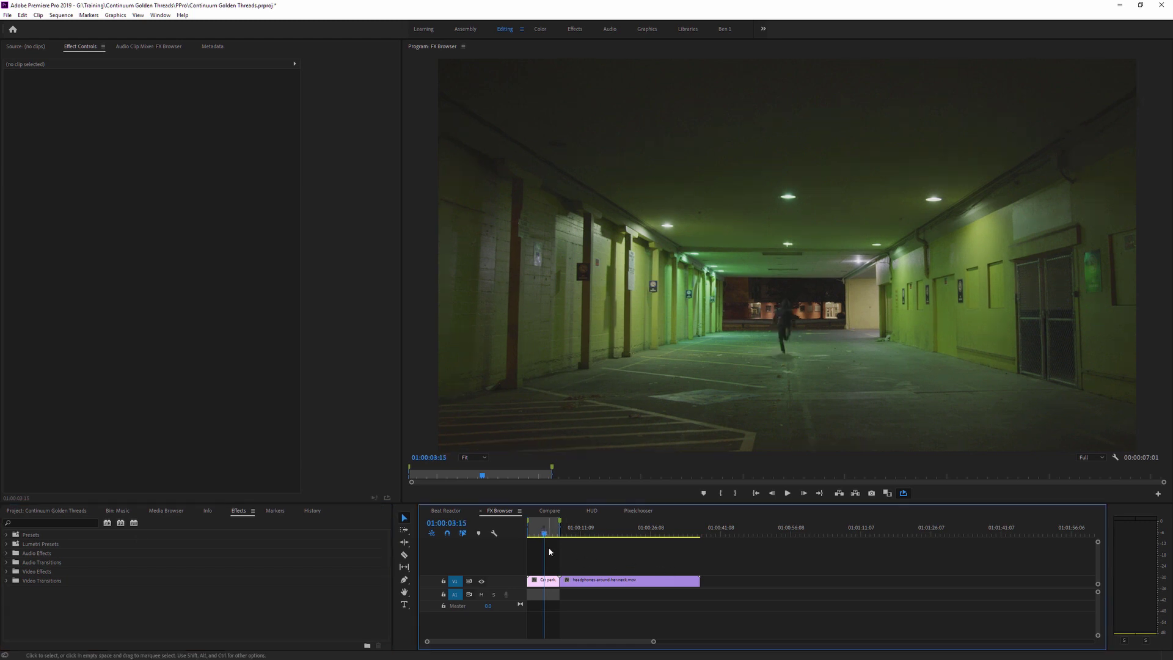
pyautogui.press('Home')
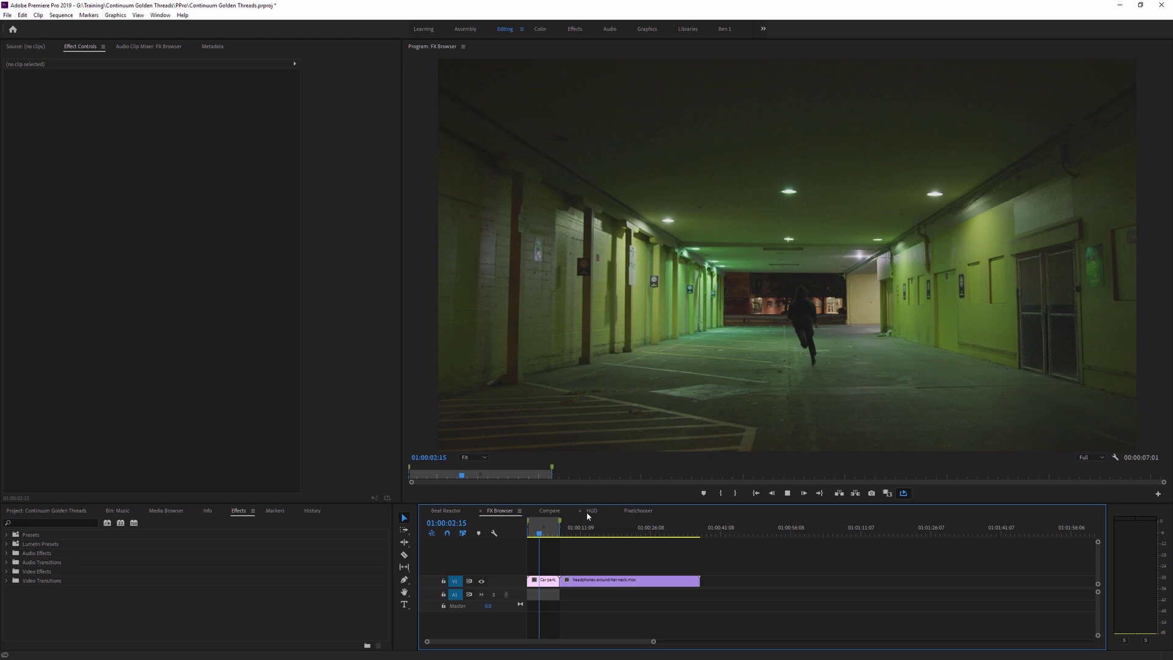
pyautogui.press('space')
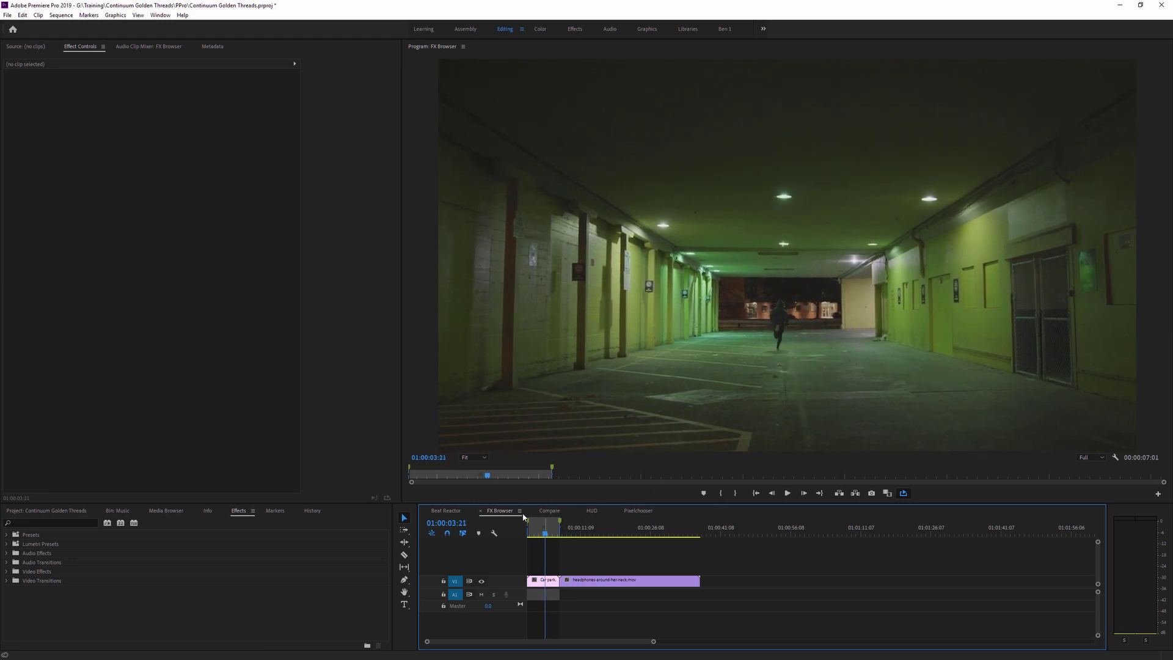
pyautogui.moveTo(545, 535); pyautogui.dragTo(545, 532)
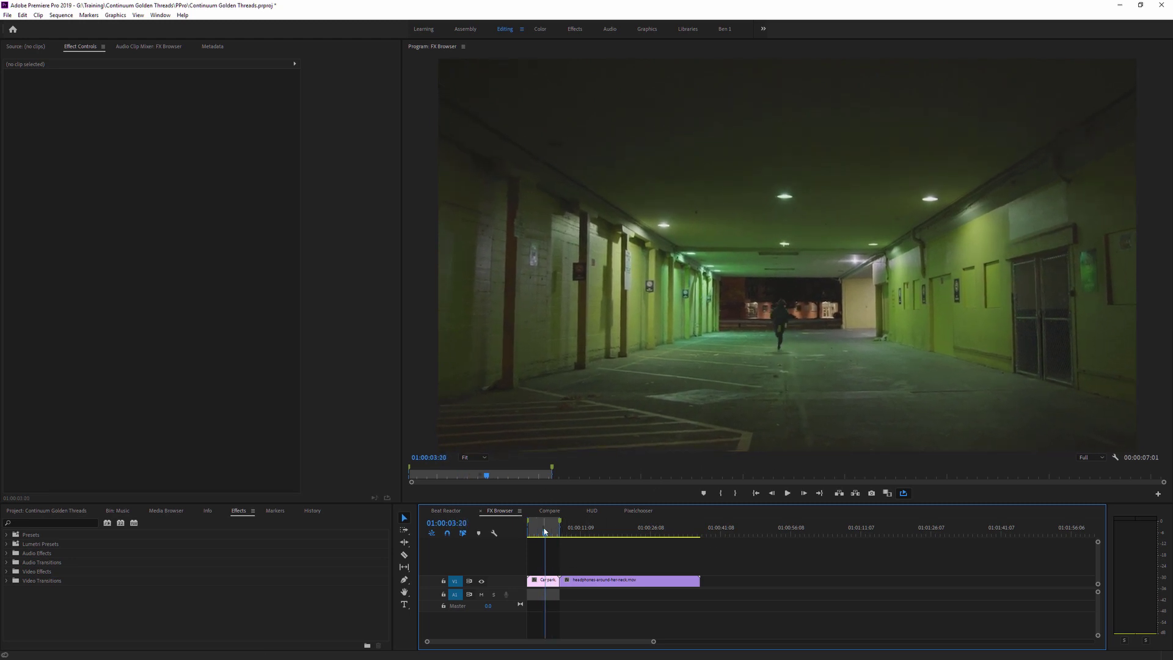
# - Search effects for 'bcc vi' and apply BCC Video Glitch to the Car park clip, keeping the current preset
pyautogui.click(38, 522)
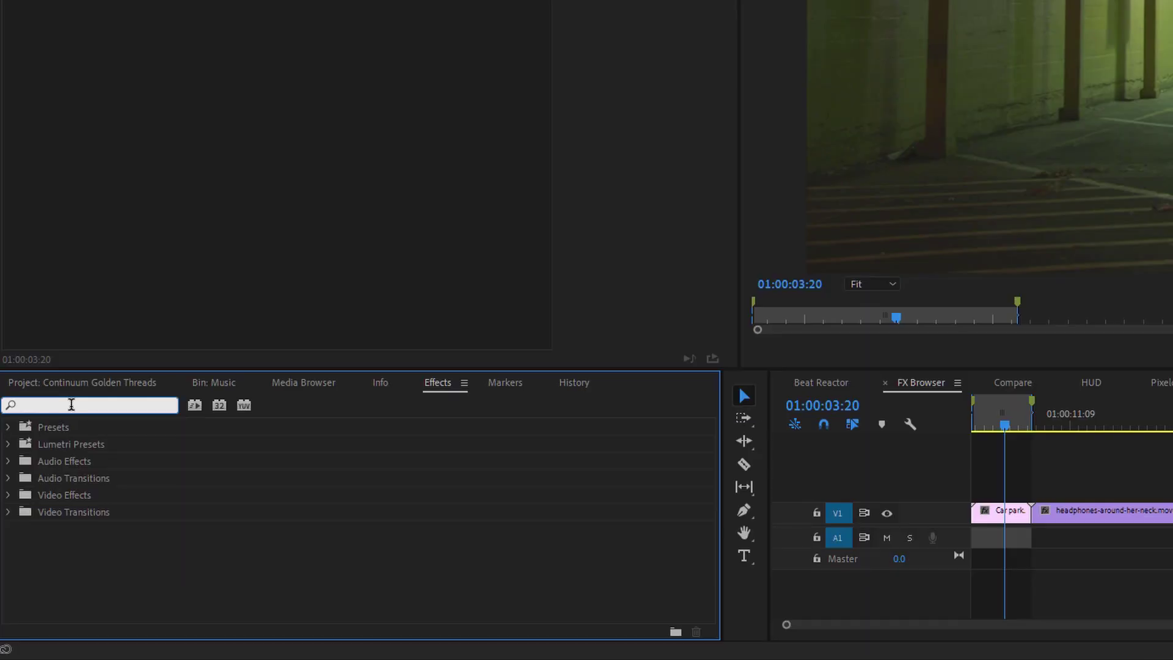
pyautogui.write('bcc')
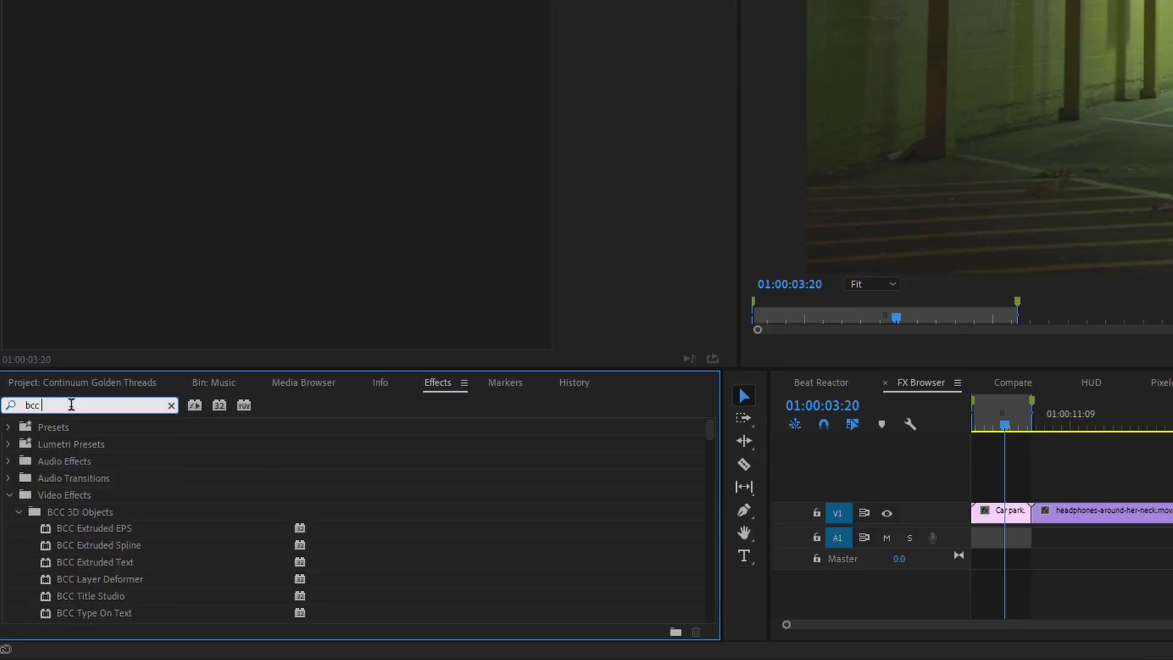
pyautogui.write(' vi')
pyautogui.moveTo(136, 597); pyautogui.dragTo(1005, 515)
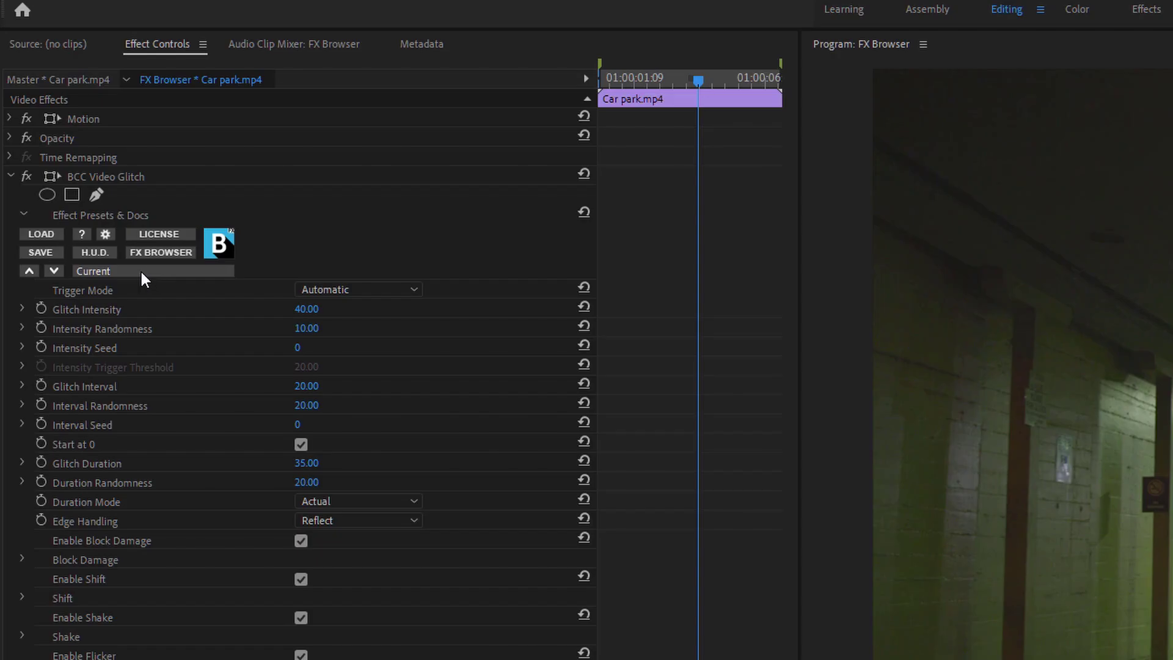
pyautogui.click(91, 161)
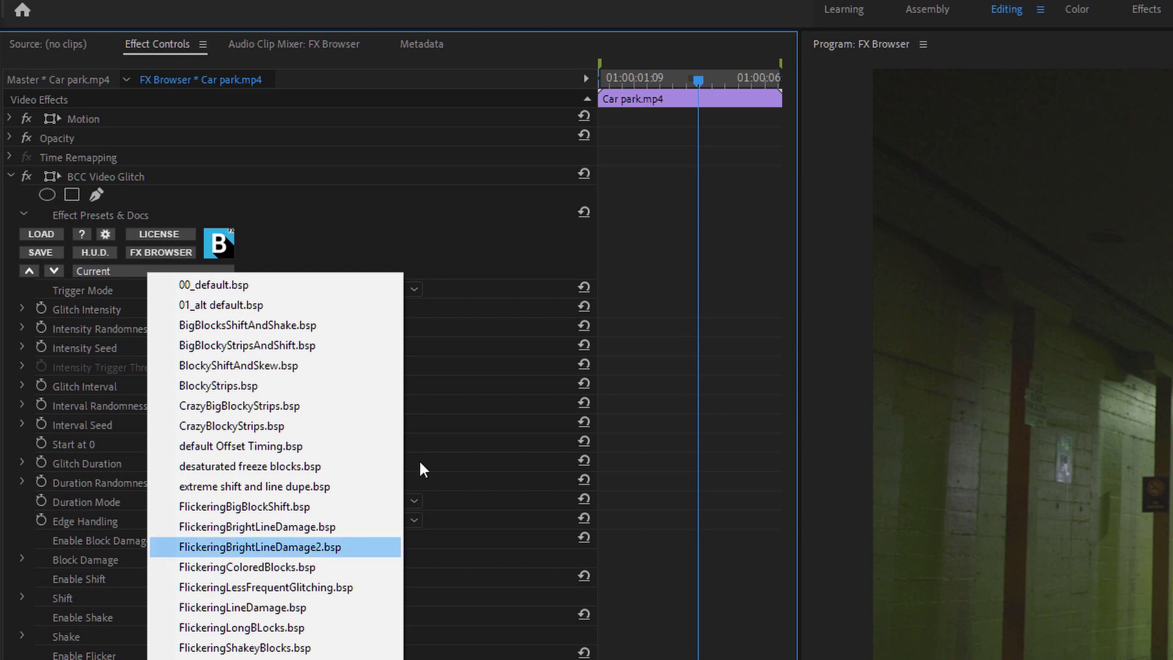
pyautogui.click(202, 271)
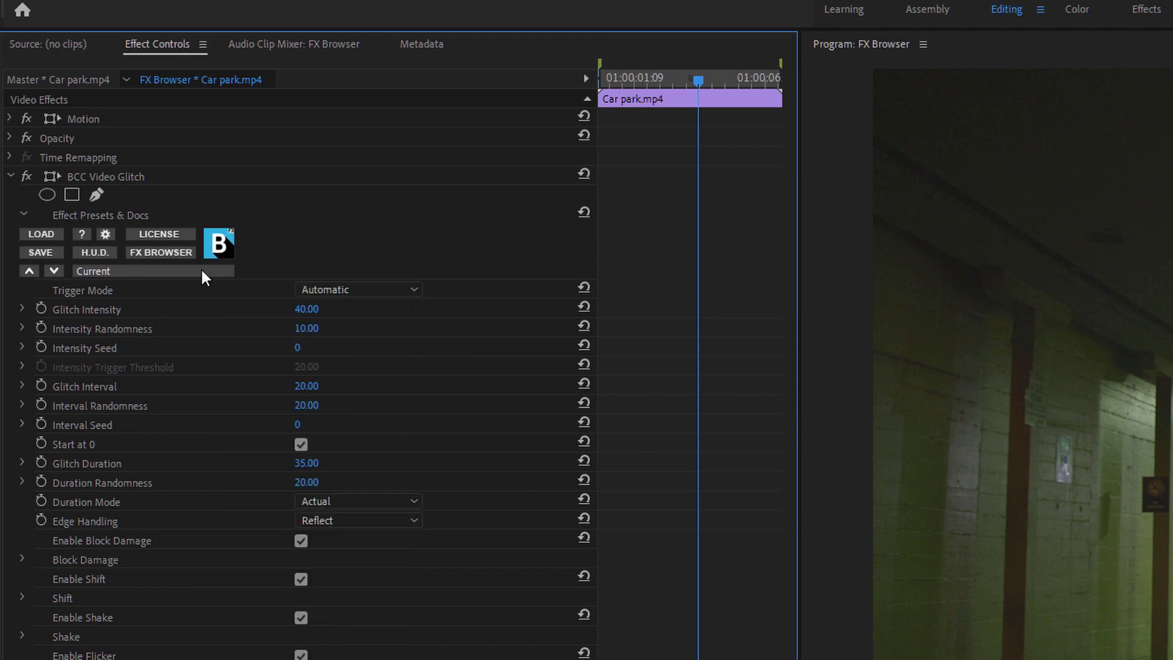
# - Open the Video Glitch preset browser, play the preview, and try BlockyShiftAndSkew and BigBlocksShiftAndShake
pyautogui.click(171, 252)
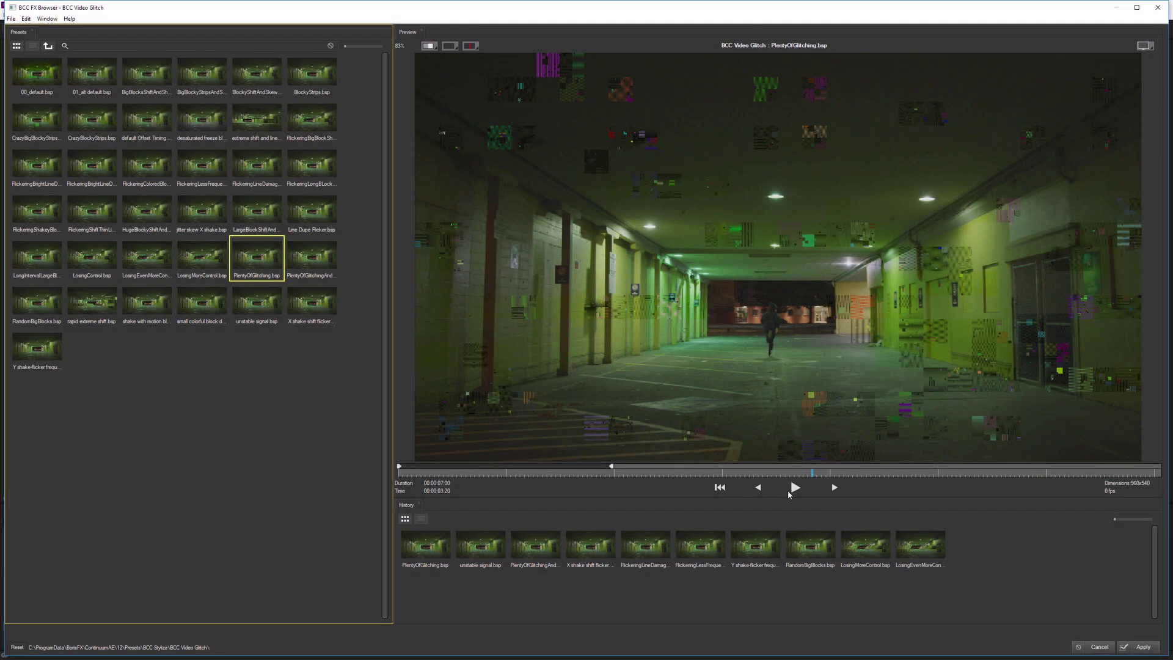
pyautogui.click(789, 491)
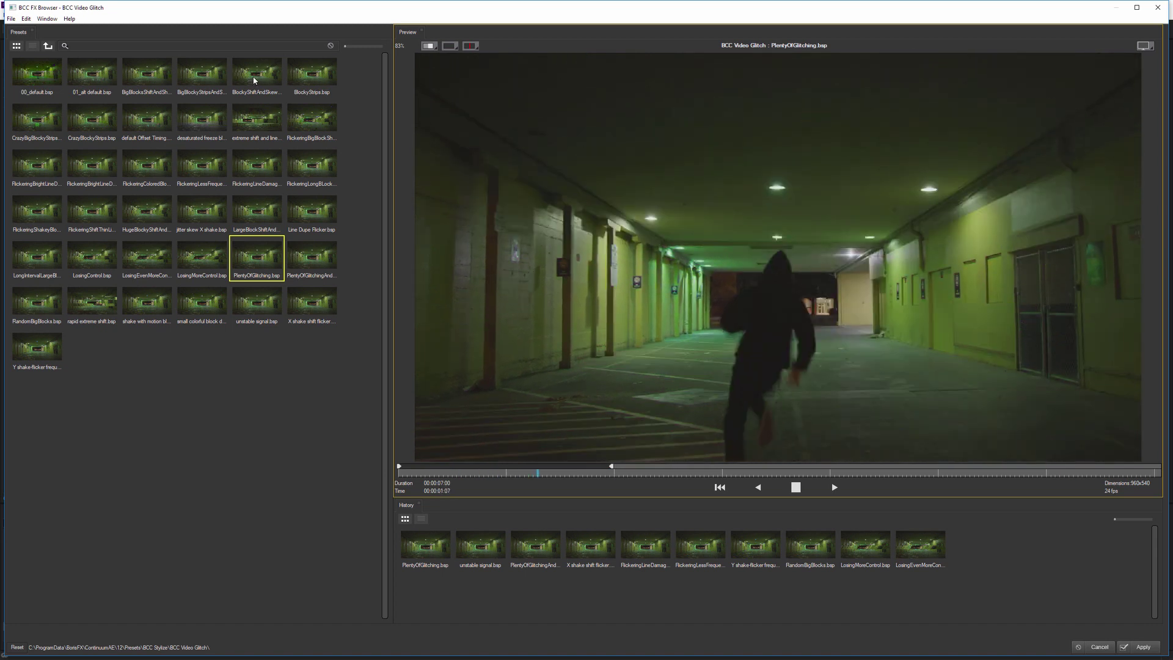
pyautogui.click(251, 79)
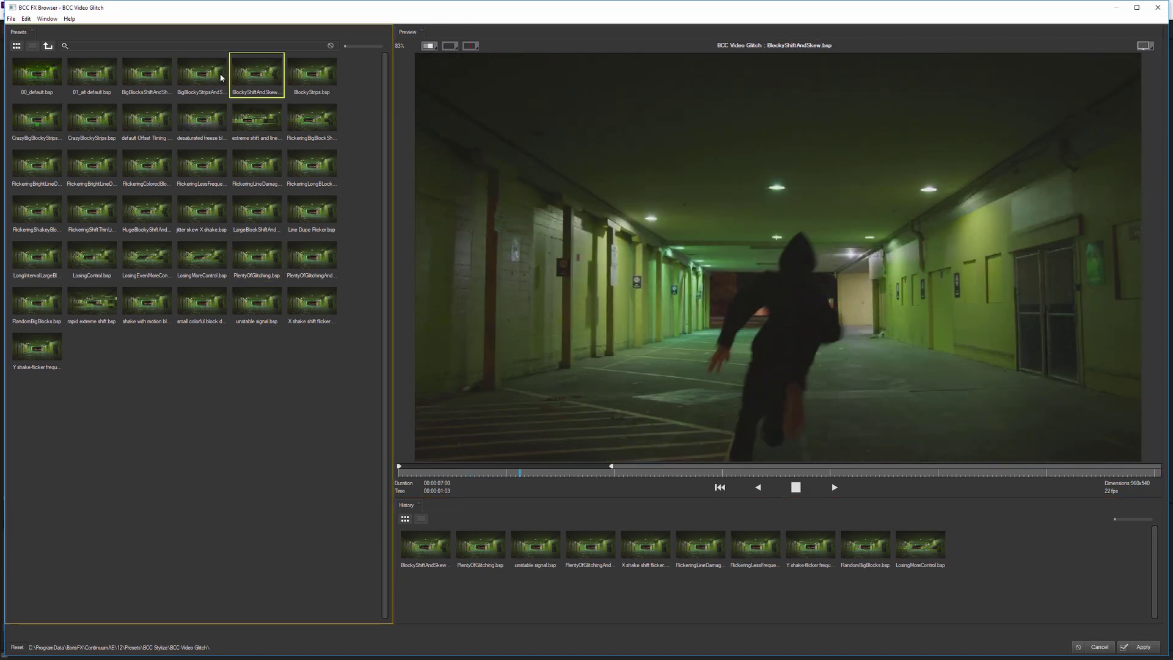
pyautogui.click(138, 78)
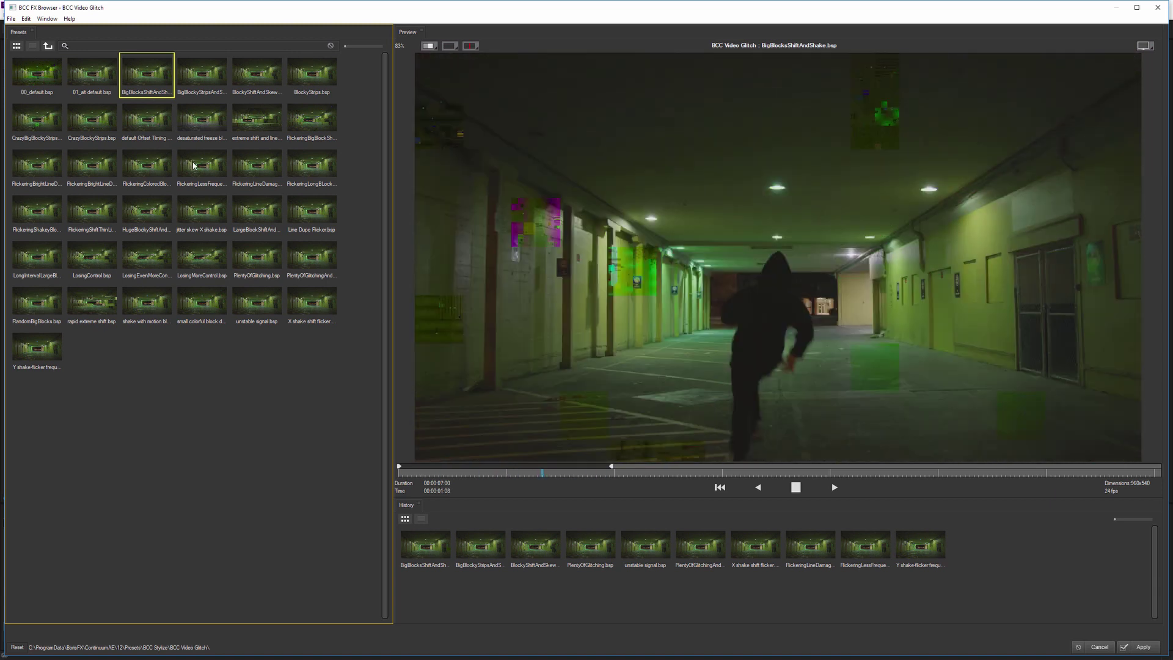
# - Compare FlickeringLongBLocks, PlentyOfGlitching, X shake and colorful block damage presets, settling on unstable signal
pyautogui.click(312, 163)
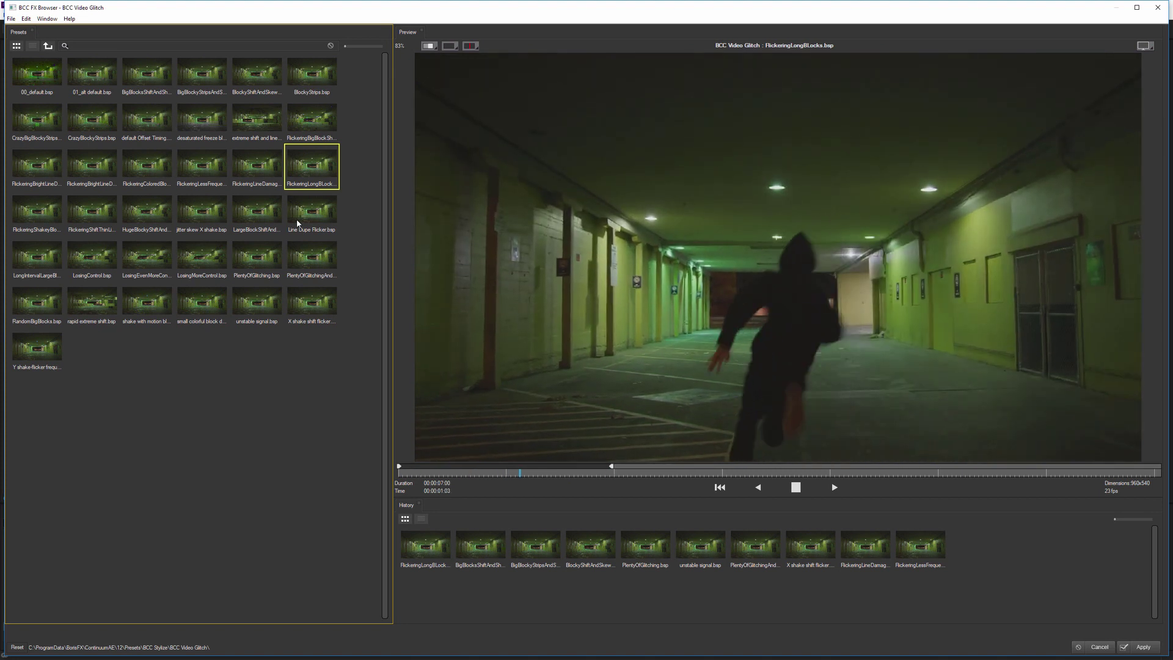
pyautogui.click(312, 257)
pyautogui.click(256, 299)
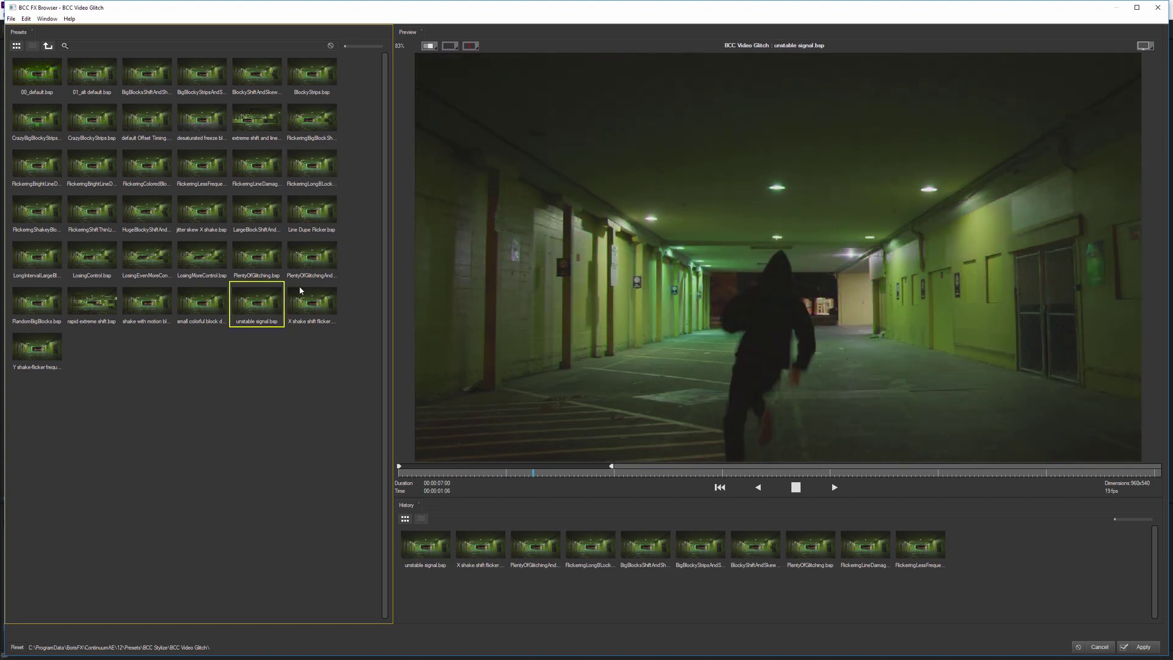
pyautogui.click(312, 299)
pyautogui.click(214, 298)
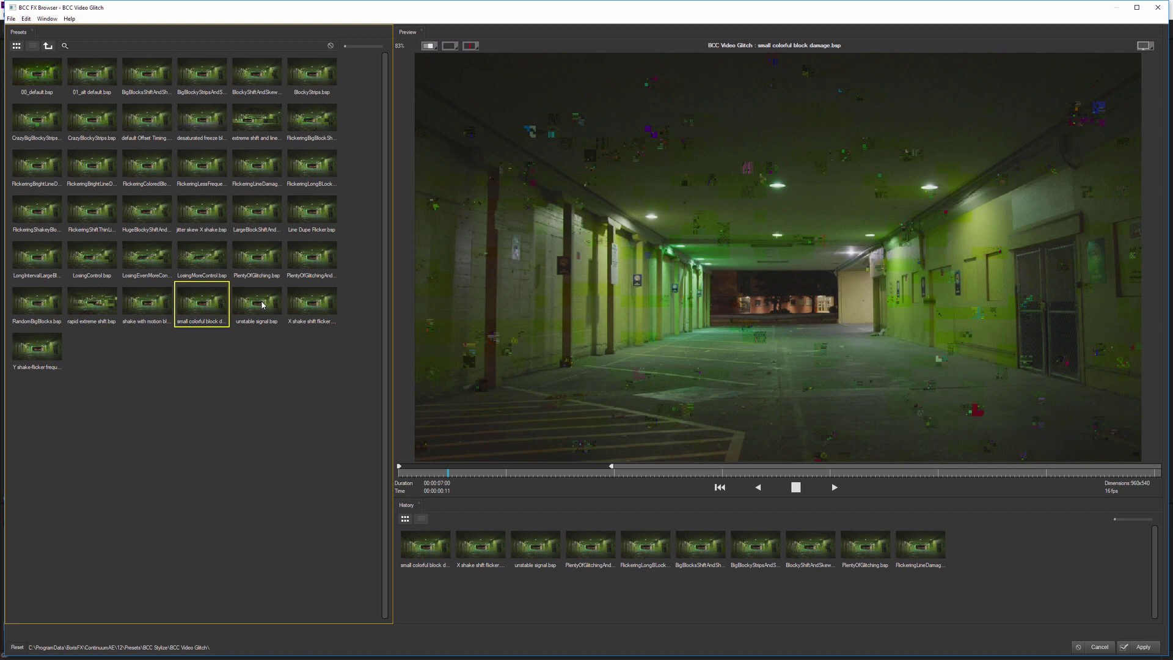
pyautogui.click(263, 304)
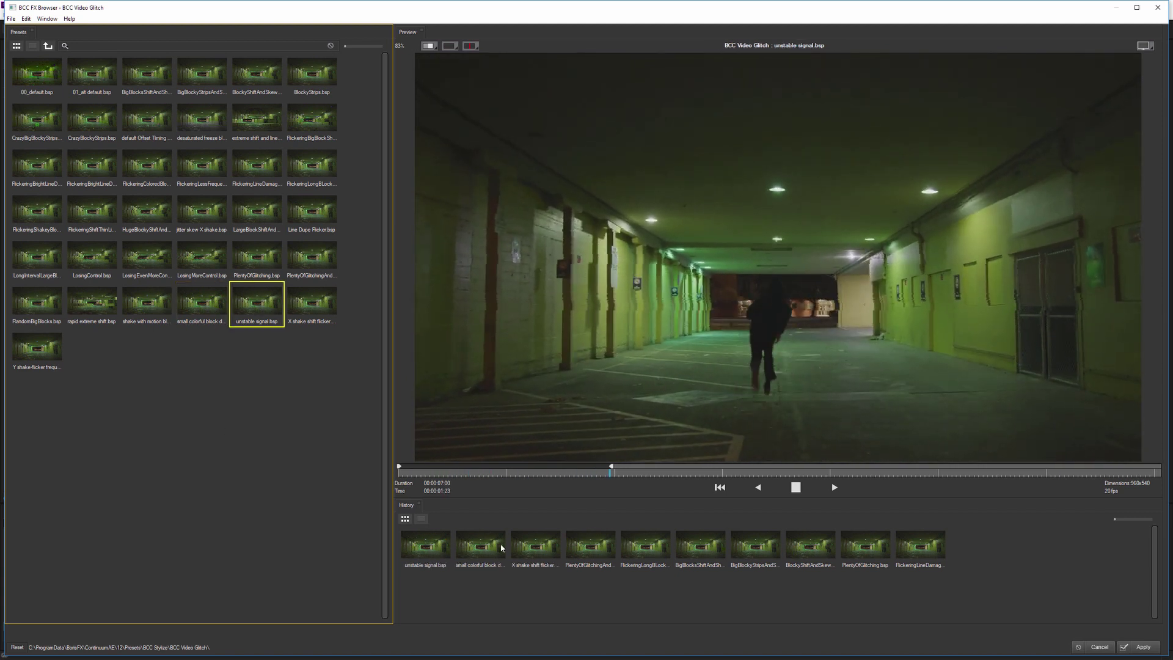
# - Stop playback, try small colorful block damage and rapid extreme shift, then recall unstable signal from history
pyautogui.click(432, 546)
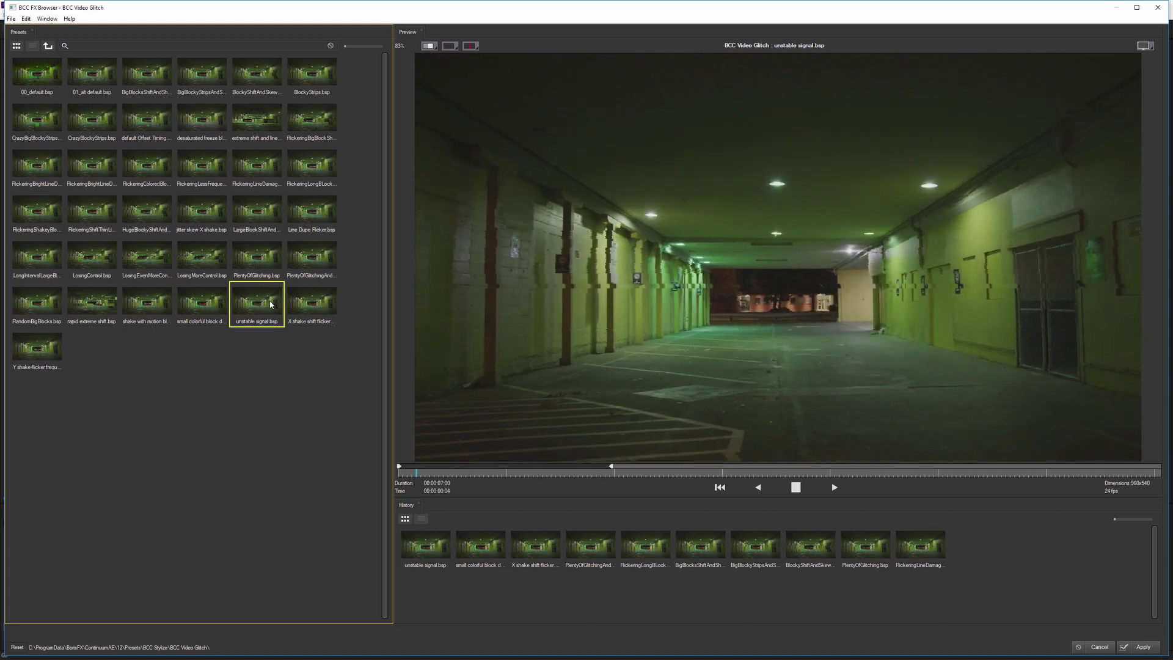
pyautogui.click(195, 309)
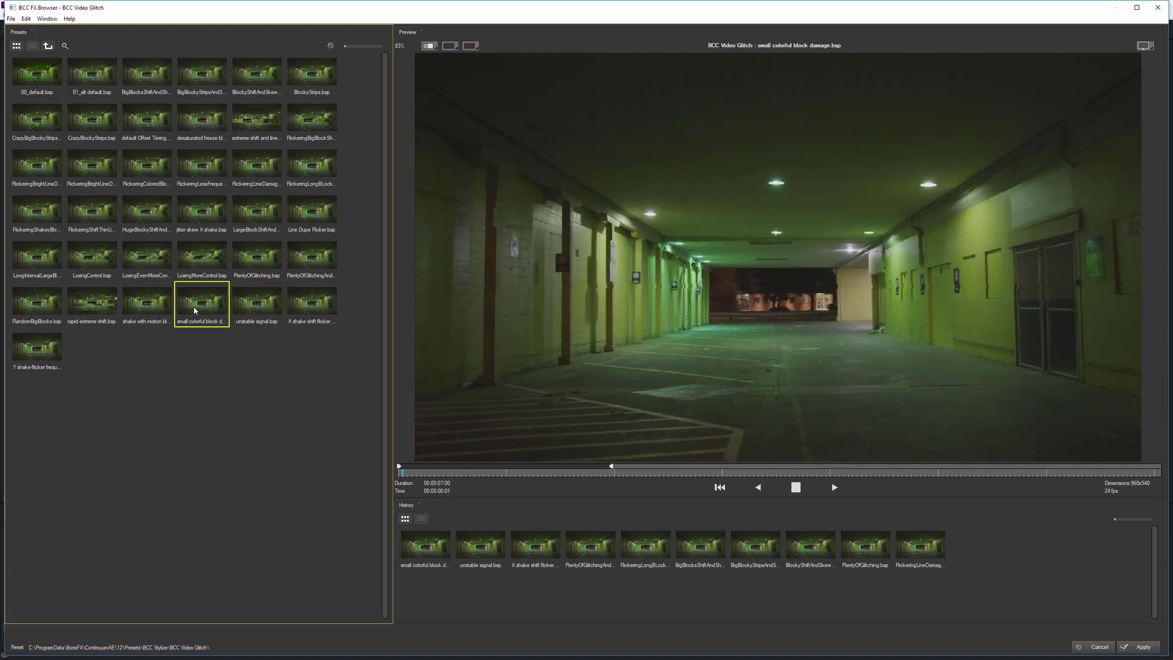
pyautogui.click(85, 305)
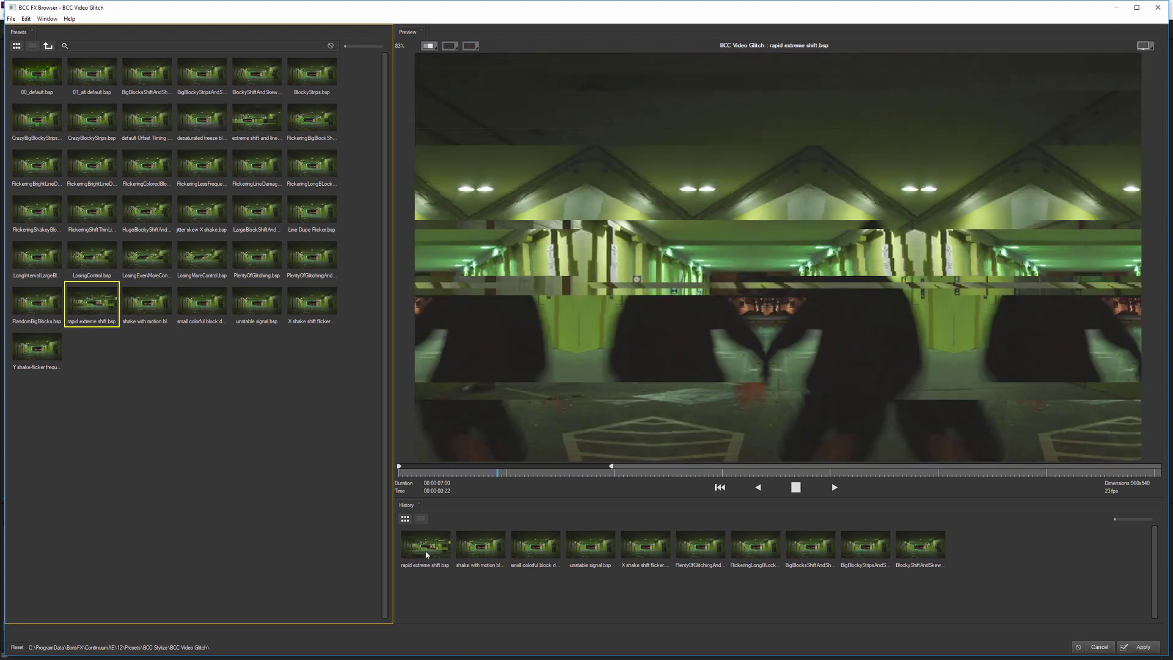
pyautogui.click(536, 545)
pyautogui.click(590, 545)
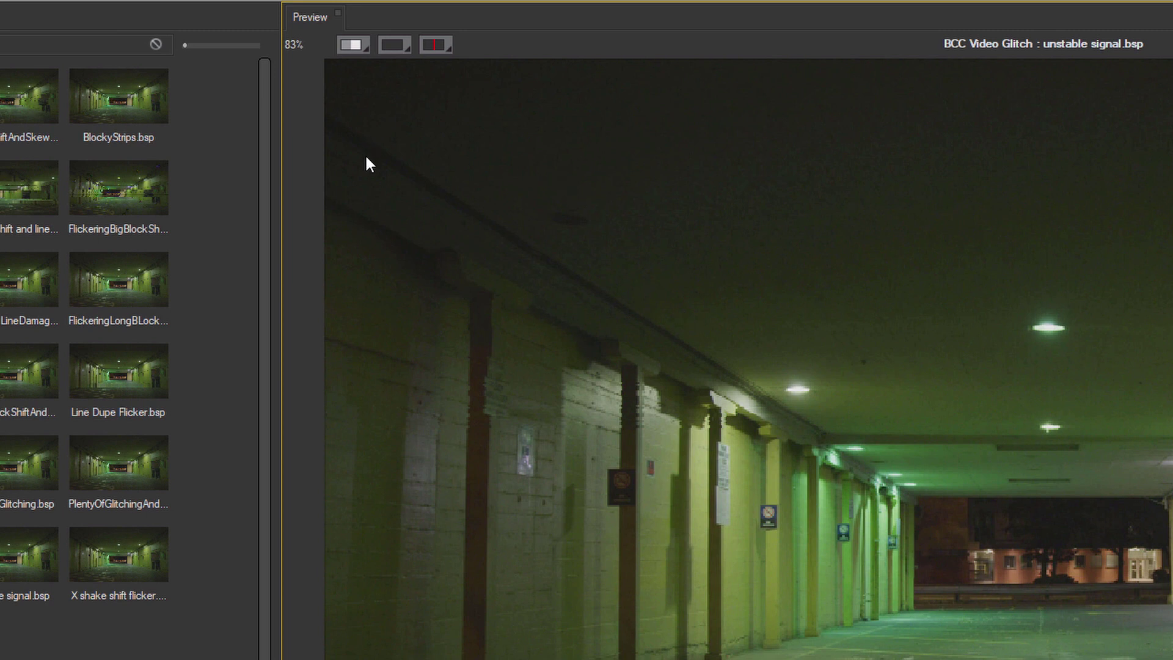
# - Drop the preview resolution to Sixteenth, then stop playback and set it back to Half
pyautogui.click(353, 44)
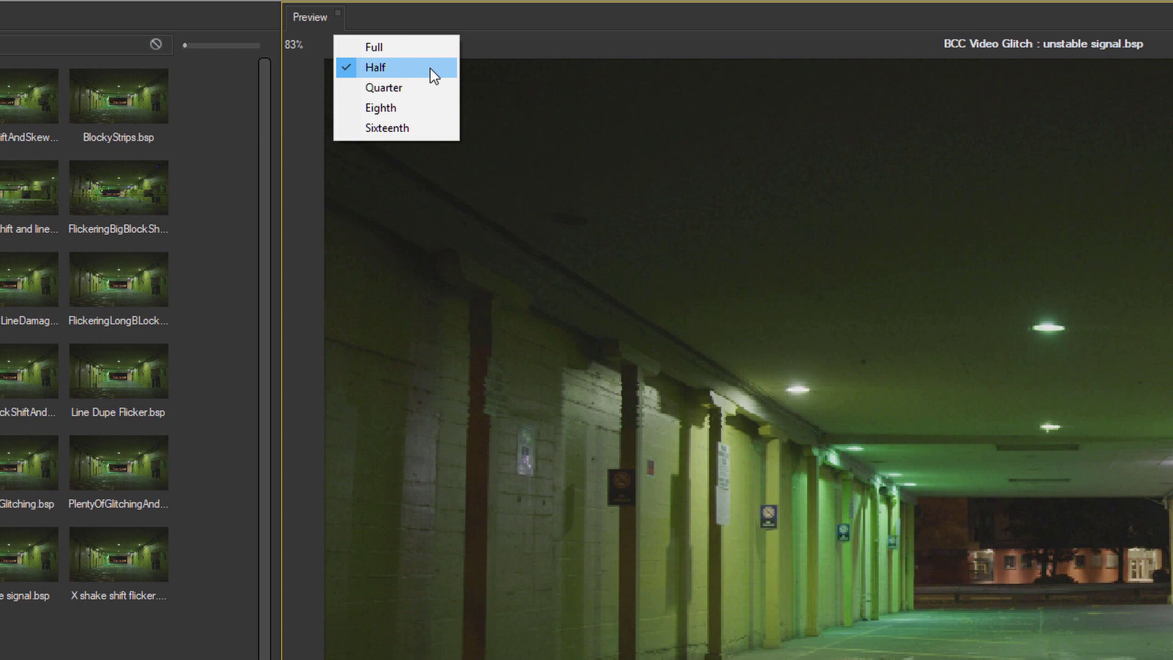
pyautogui.click(425, 129)
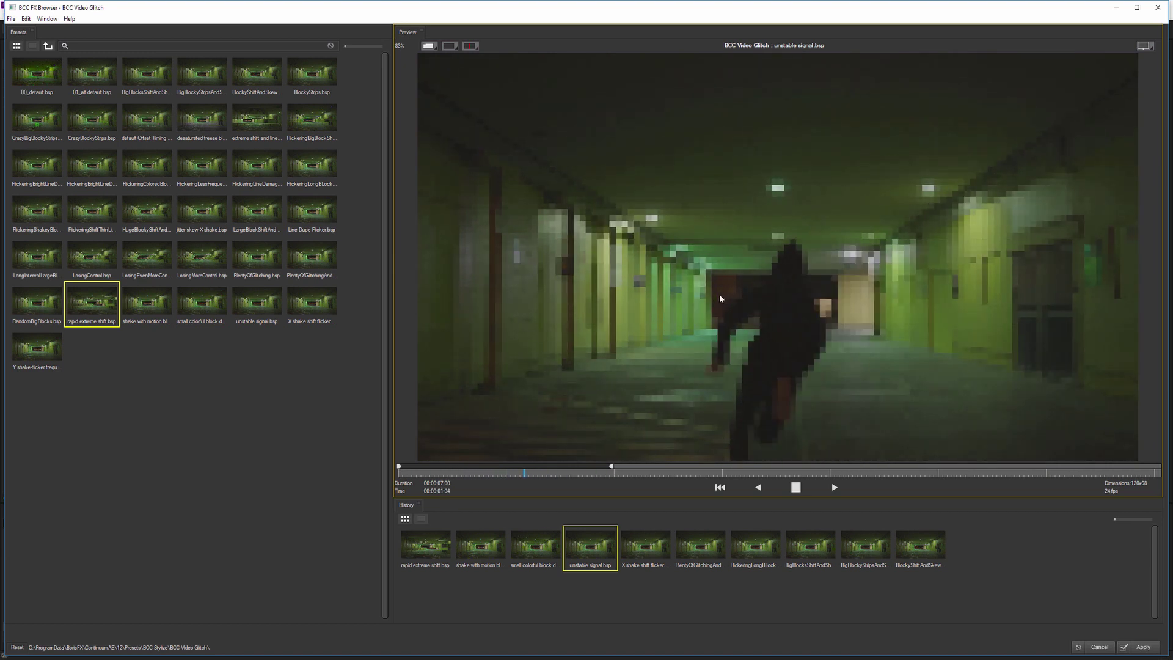
pyautogui.click(434, 49)
pyautogui.click(438, 49)
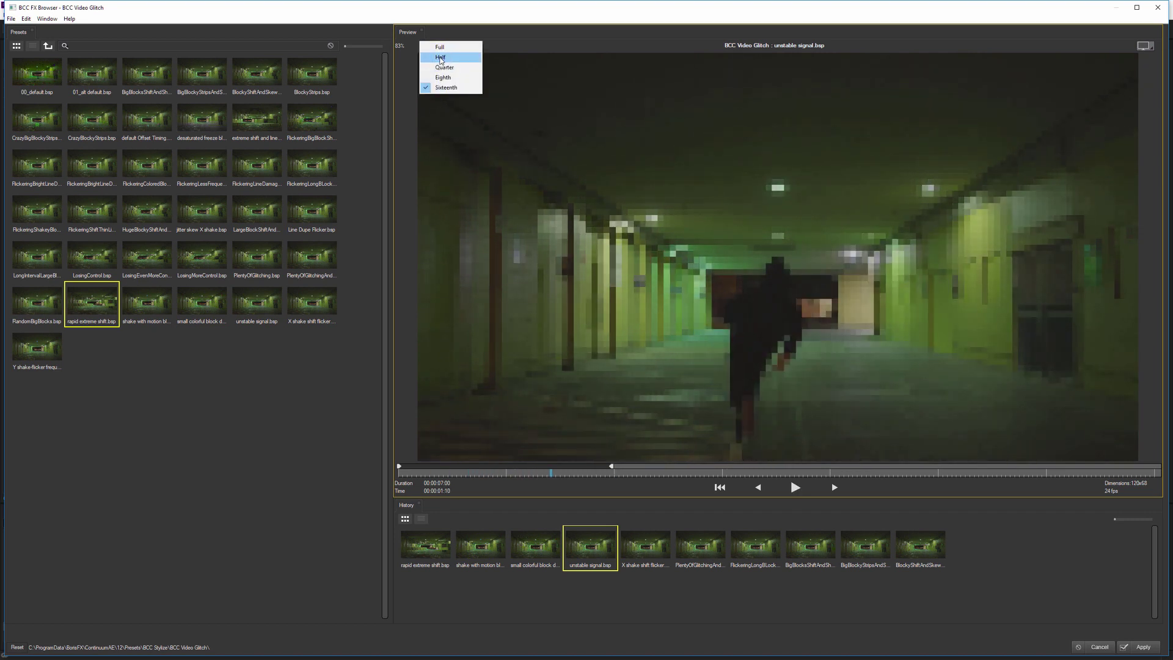
pyautogui.click(440, 57)
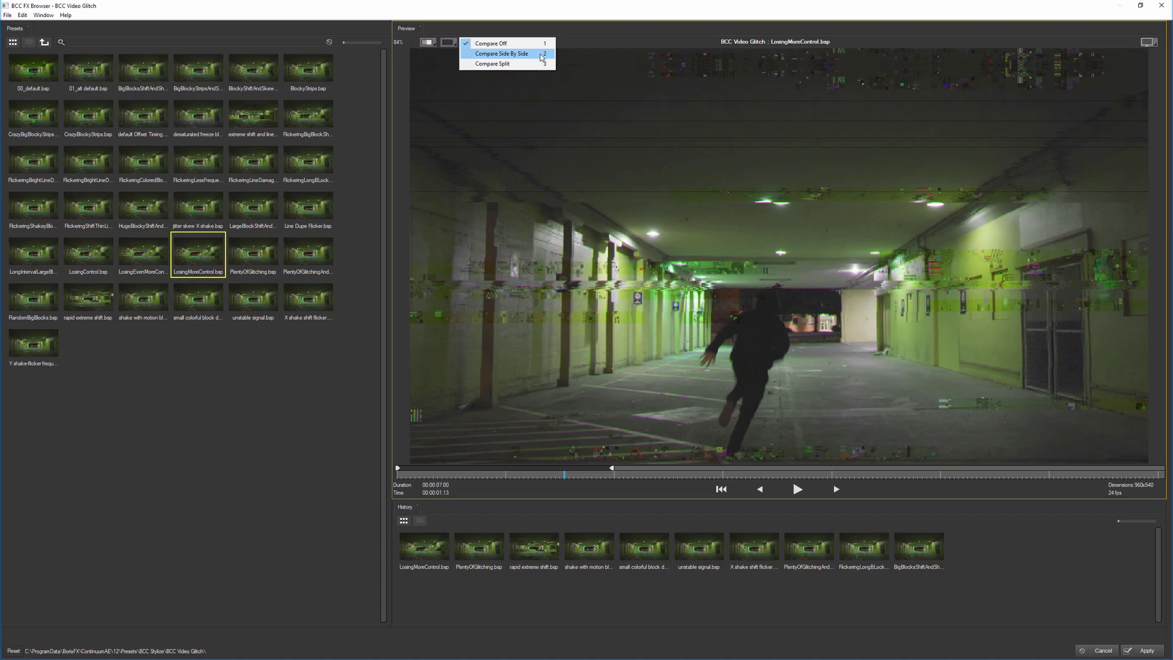
# - Compare the original and glitched clip side by side, then in split view with the divider moved
pyautogui.click(541, 55)
pyautogui.click(797, 489)
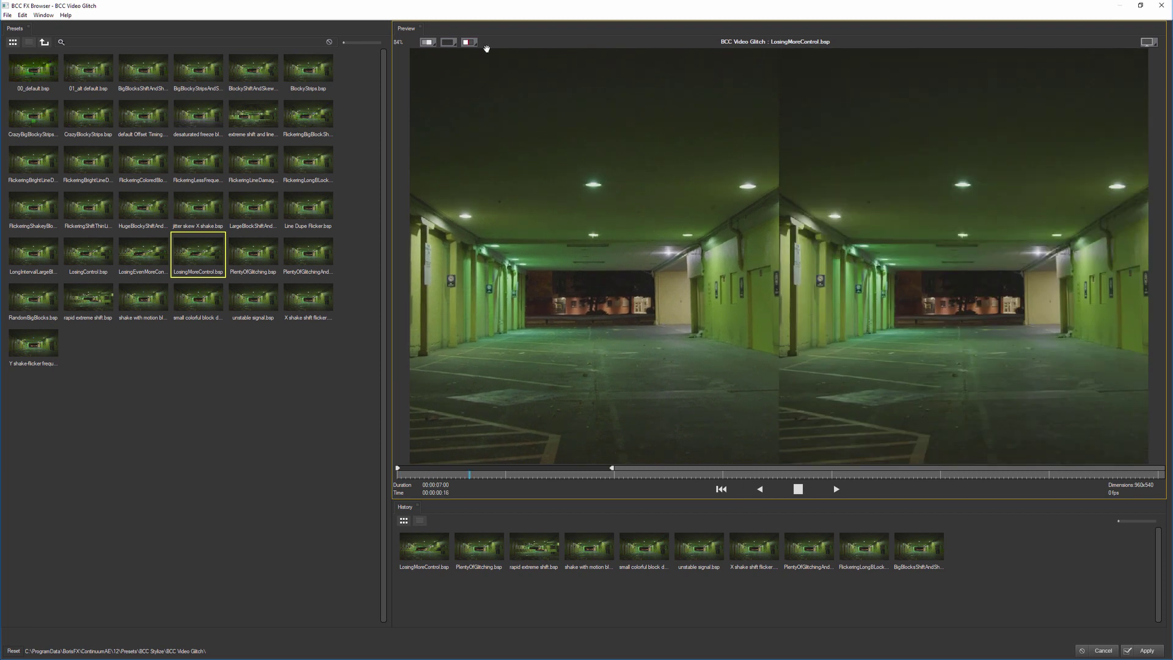
pyautogui.click(469, 42)
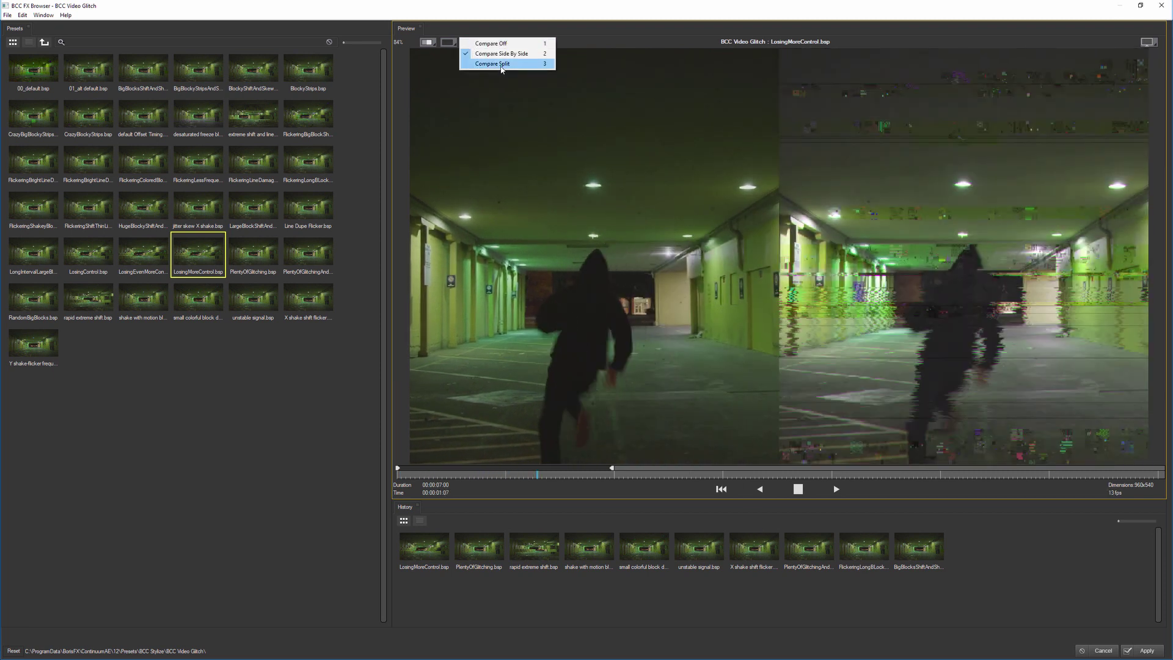
pyautogui.click(482, 63)
pyautogui.moveTo(782, 163); pyautogui.dragTo(671, 208)
pyautogui.moveTo(825, 212); pyautogui.dragTo(691, 233)
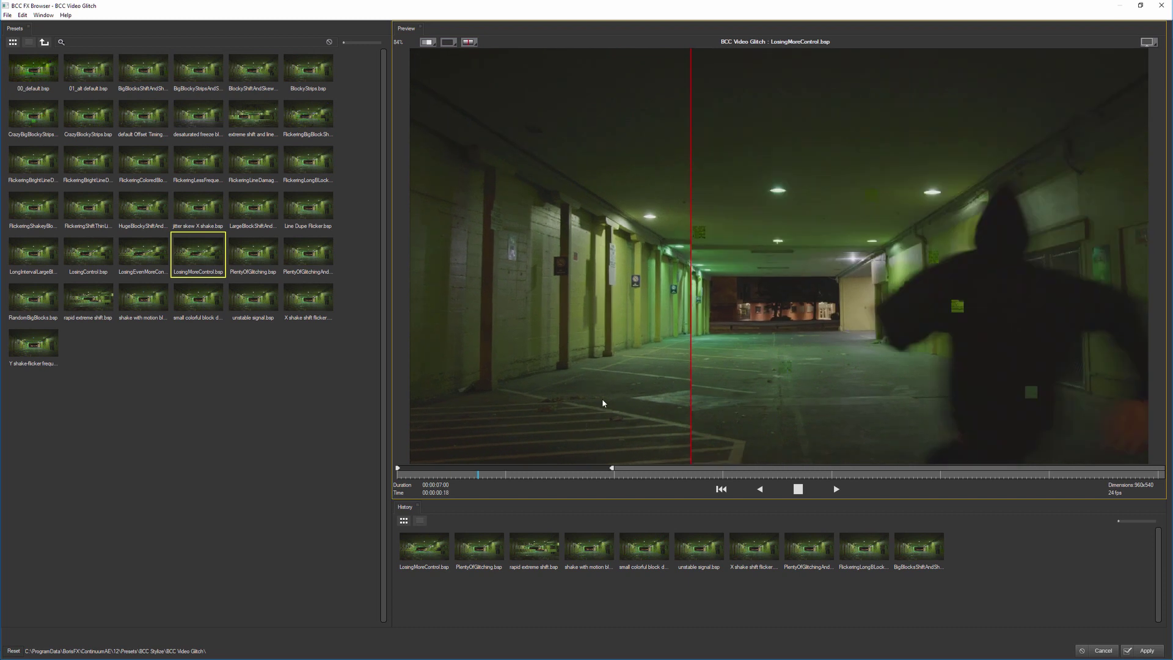
pyautogui.press('space')
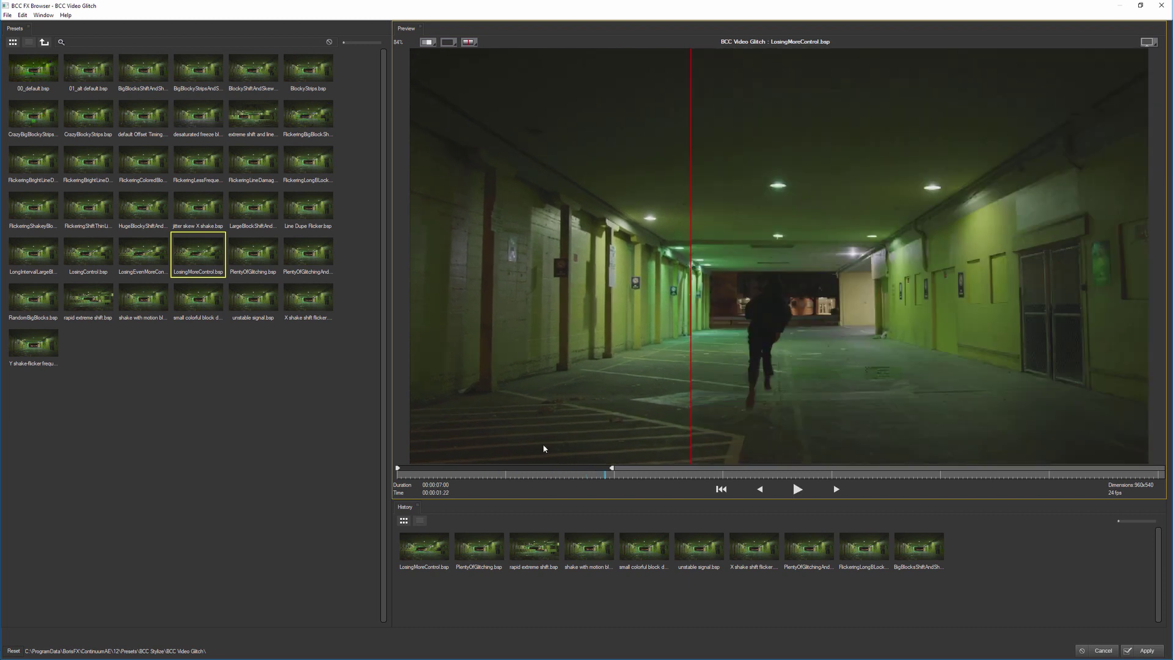
# - Turn comparison off and apply the LosingMoreControl preset to the car park clip
pyautogui.click(471, 42)
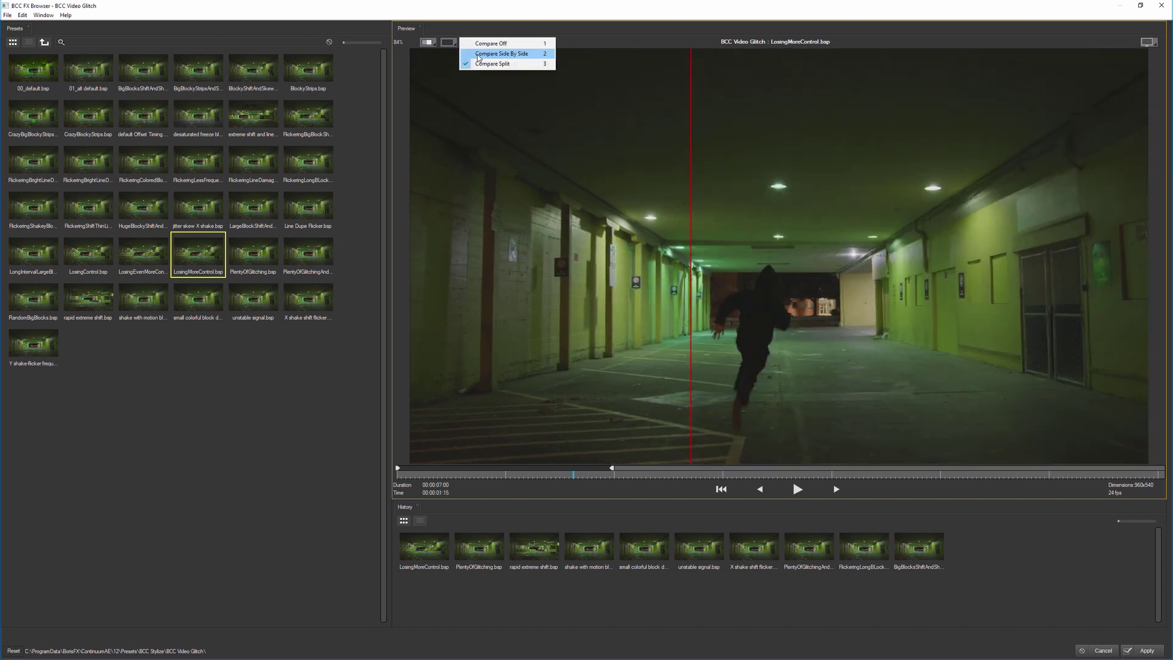
pyautogui.click(505, 44)
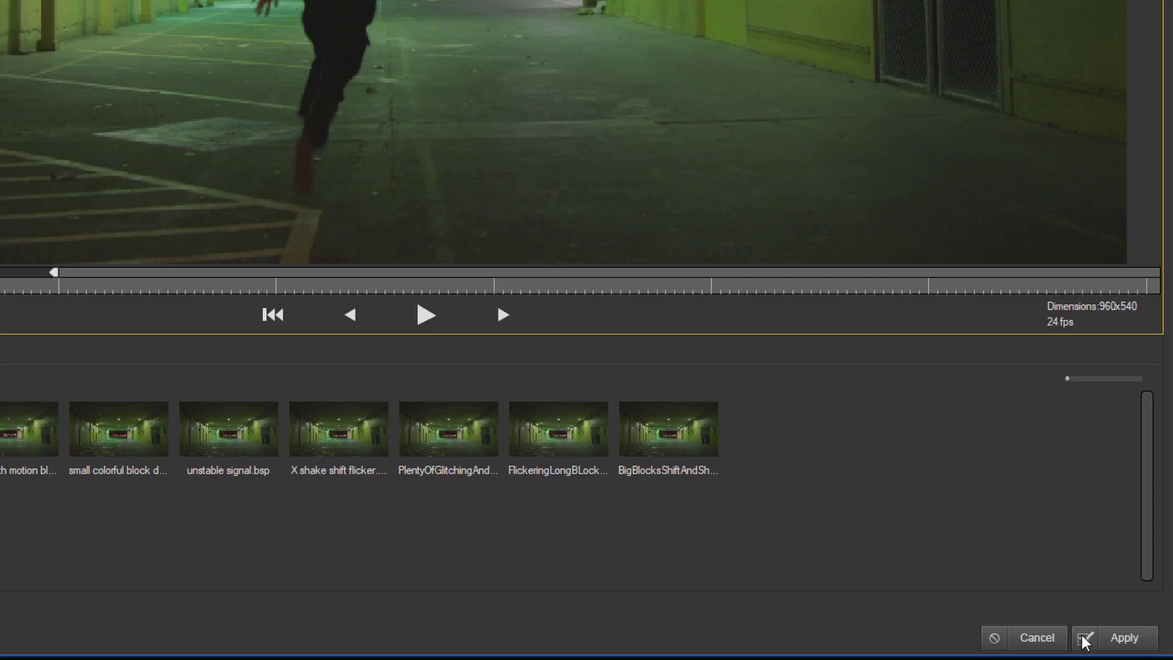
pyautogui.click(1129, 652)
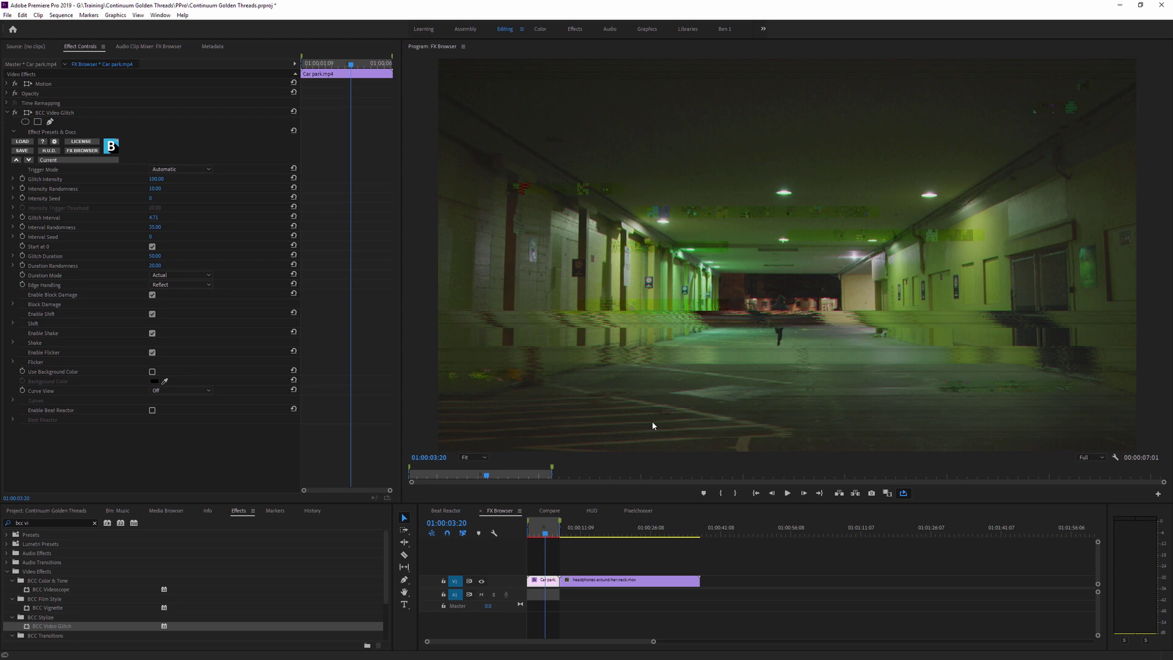
# - Play the glitched clip, disable Block Damage in BCC Video Glitch, and replay from the clip's start
pyautogui.click(533, 537)
pyautogui.press('space')
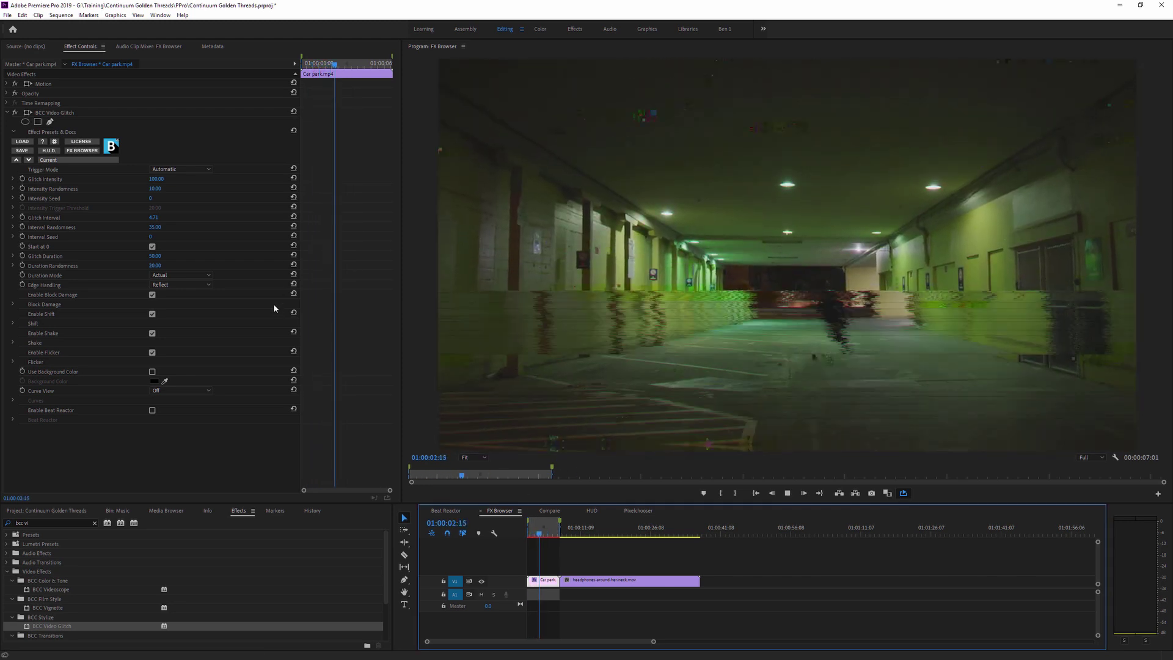
pyautogui.press('space')
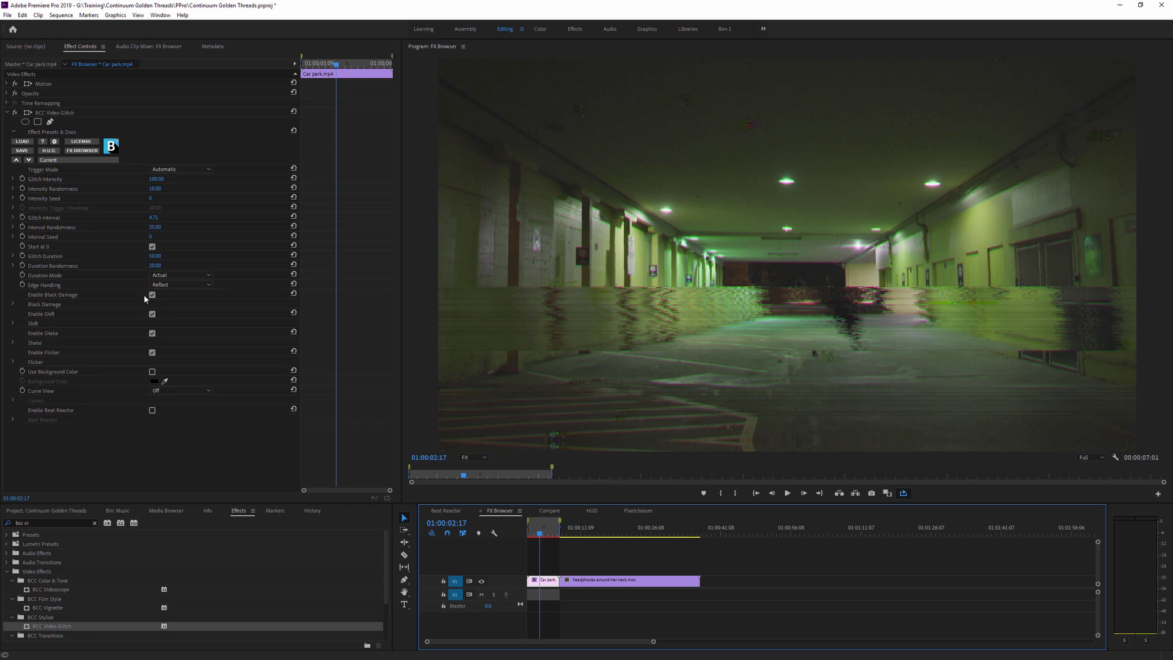
pyautogui.click(153, 295)
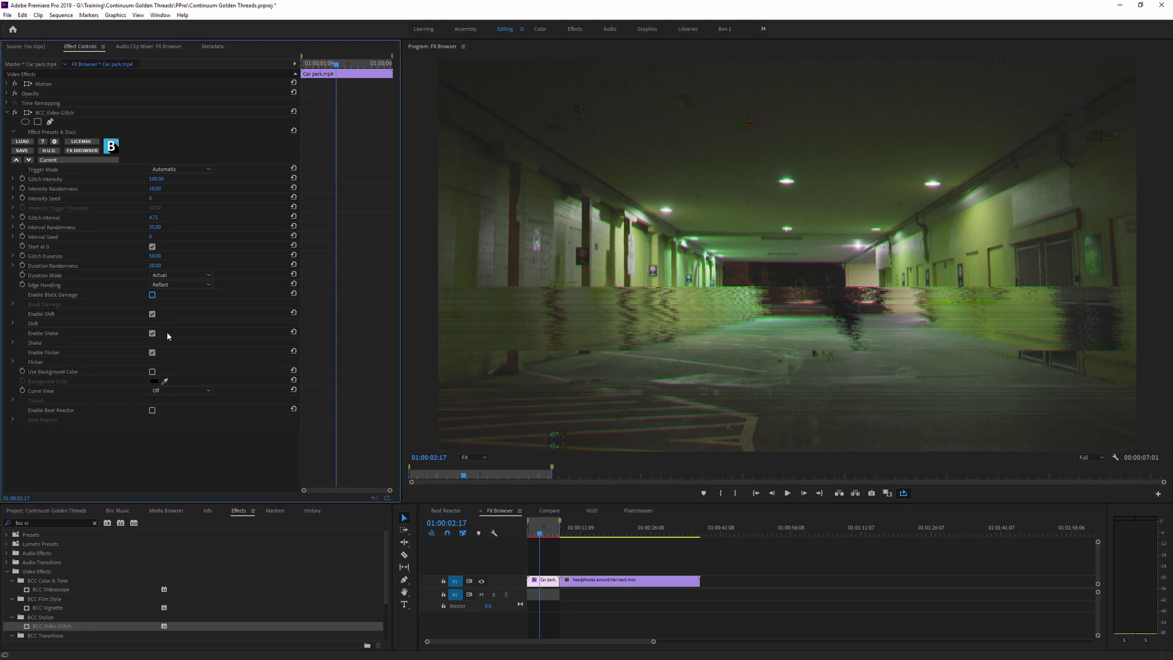
pyautogui.click(529, 537)
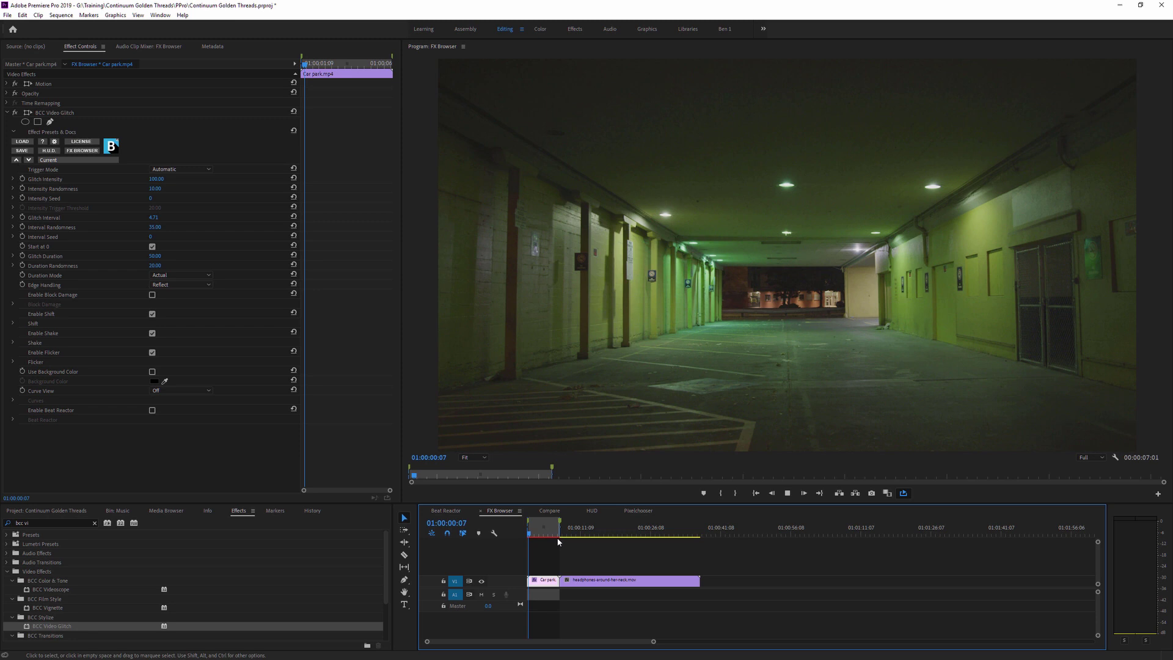
pyautogui.press('space')
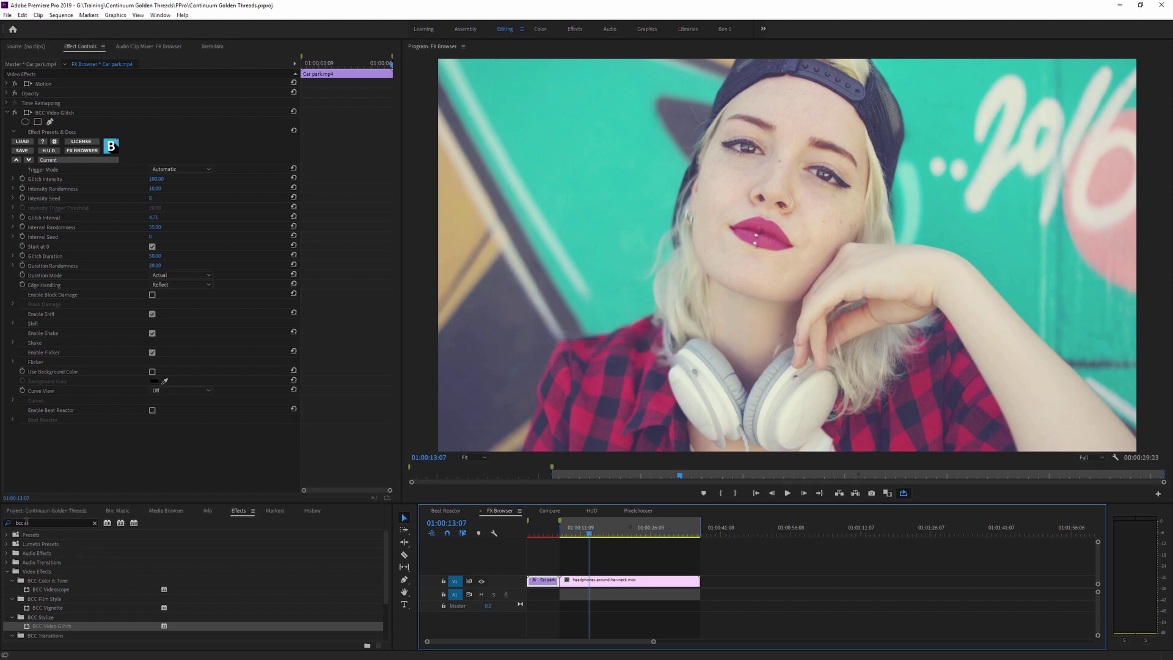
# - Search effects for 'bcc fx' and drop BCC FX Browser onto the headphones clip
pyautogui.click(70, 520)
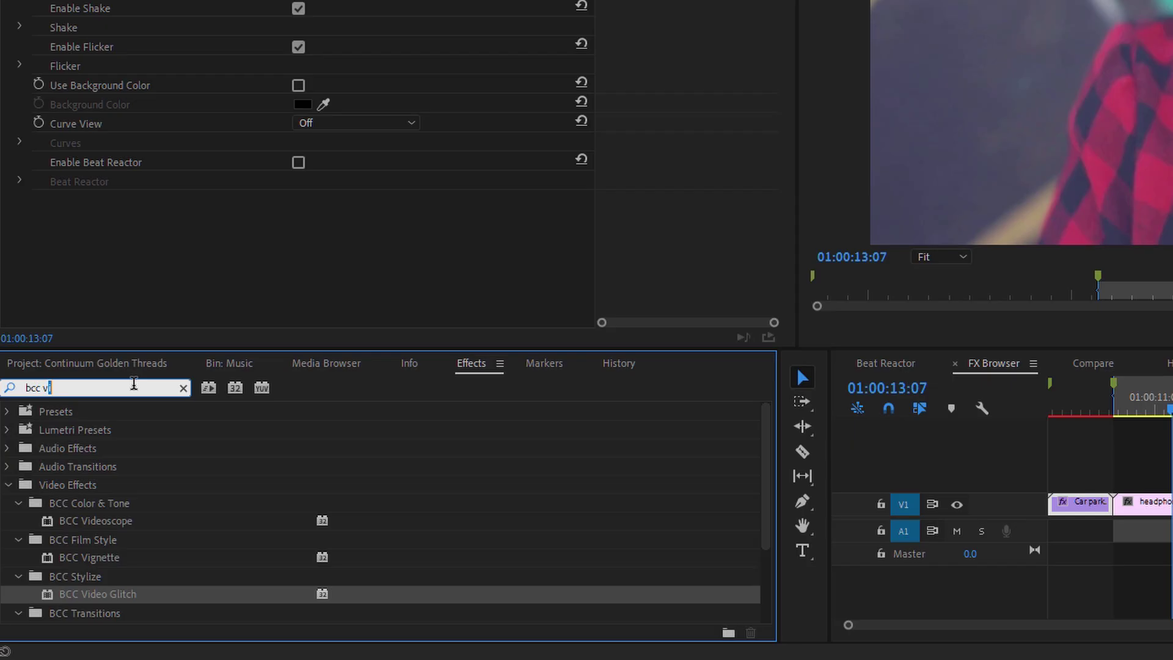
pyautogui.press('BackSpace')
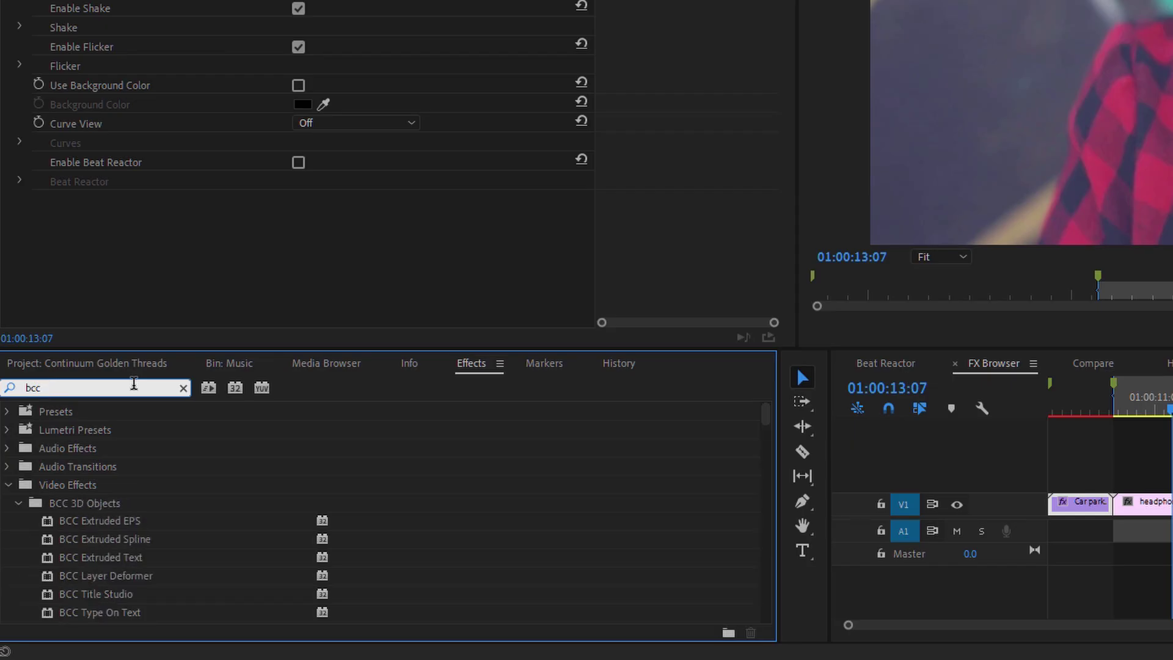
pyautogui.write('fx')
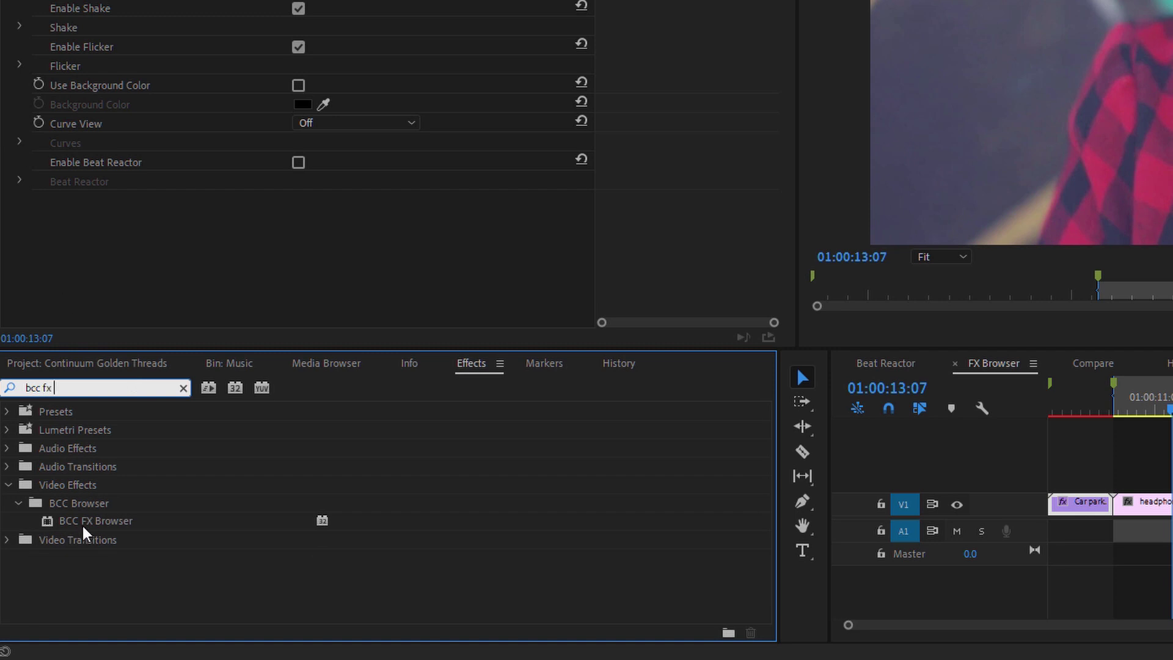
pyautogui.moveTo(83, 523); pyautogui.dragTo(1172, 485)
pyautogui.moveTo(650, 587); pyautogui.dragTo(651, 587)
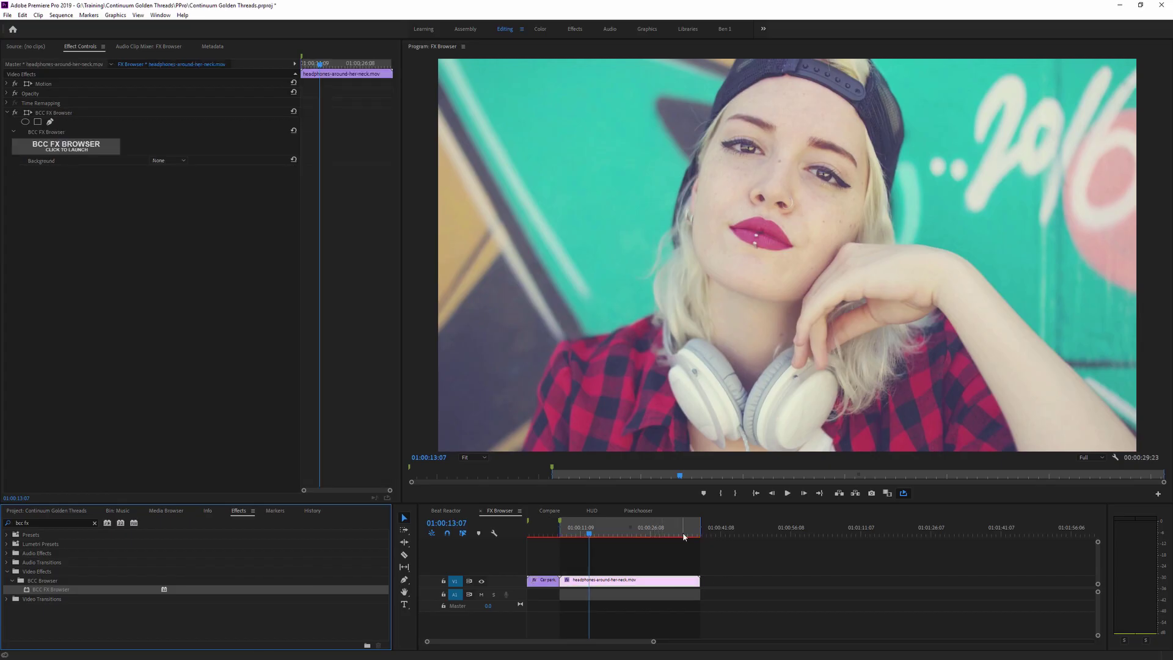
# - Launch the FX Browser for the headphones clip and browse the Fast Lens and Gaussian Blur presets
pyautogui.click(78, 148)
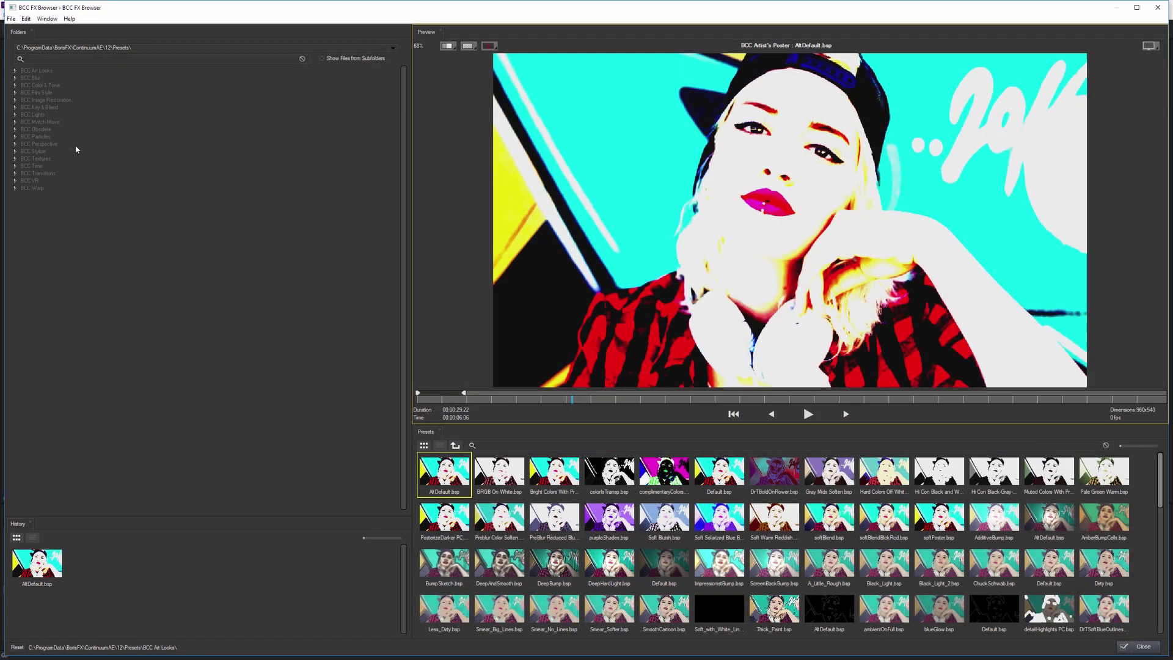
pyautogui.click(807, 414)
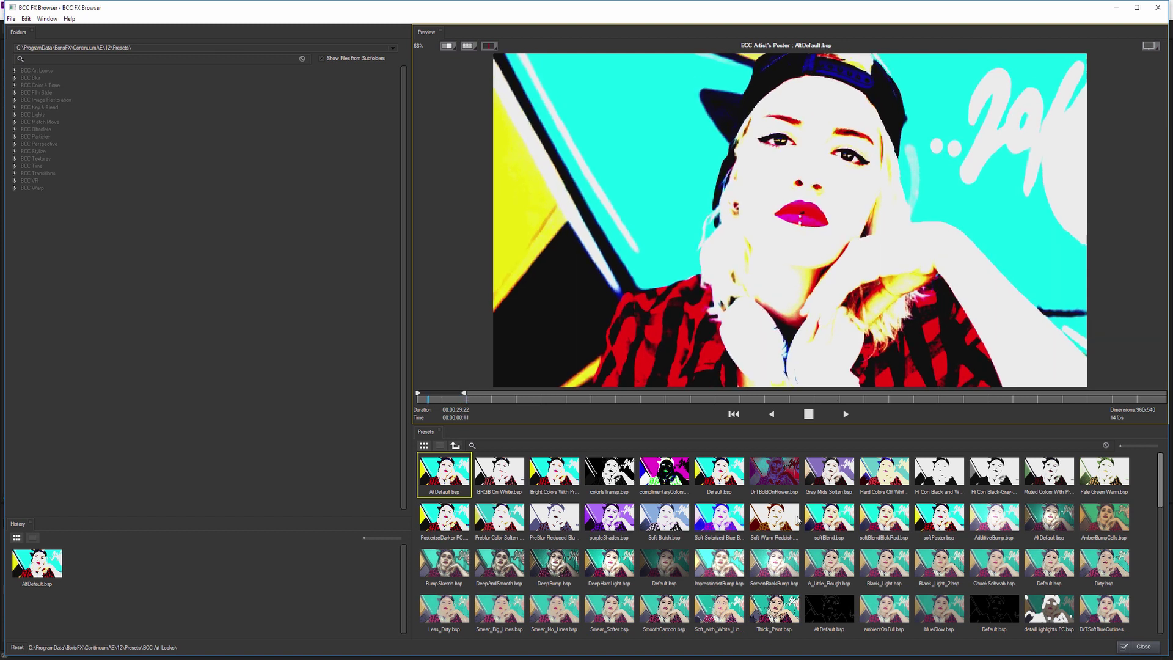
pyautogui.click(809, 414)
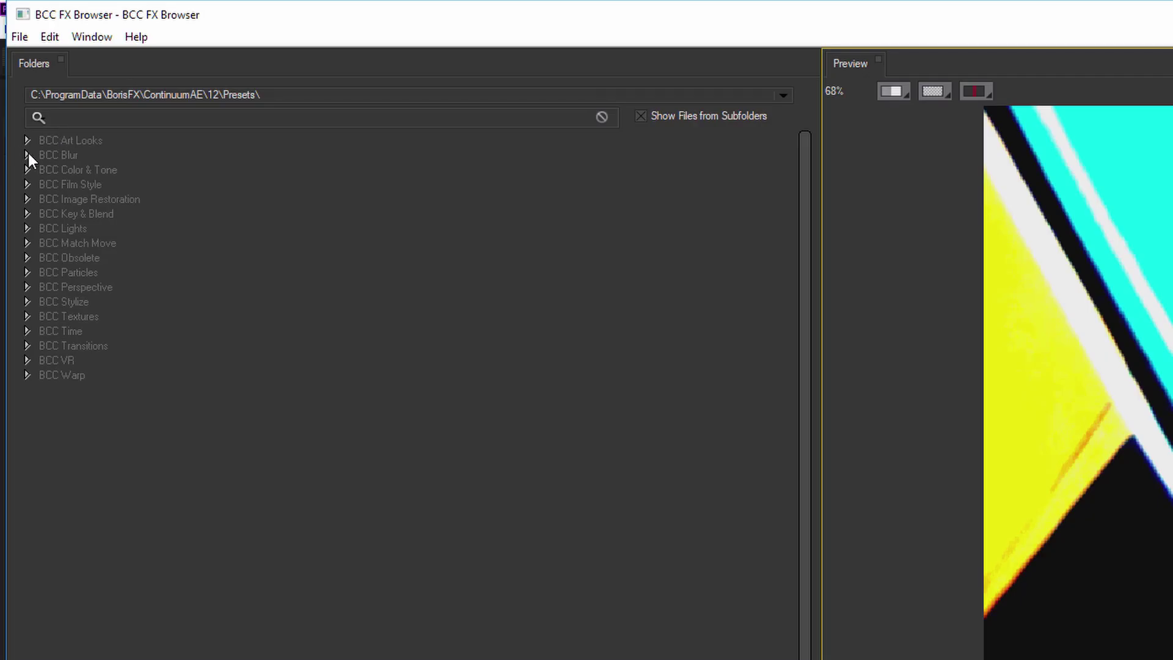
pyautogui.click(26, 154)
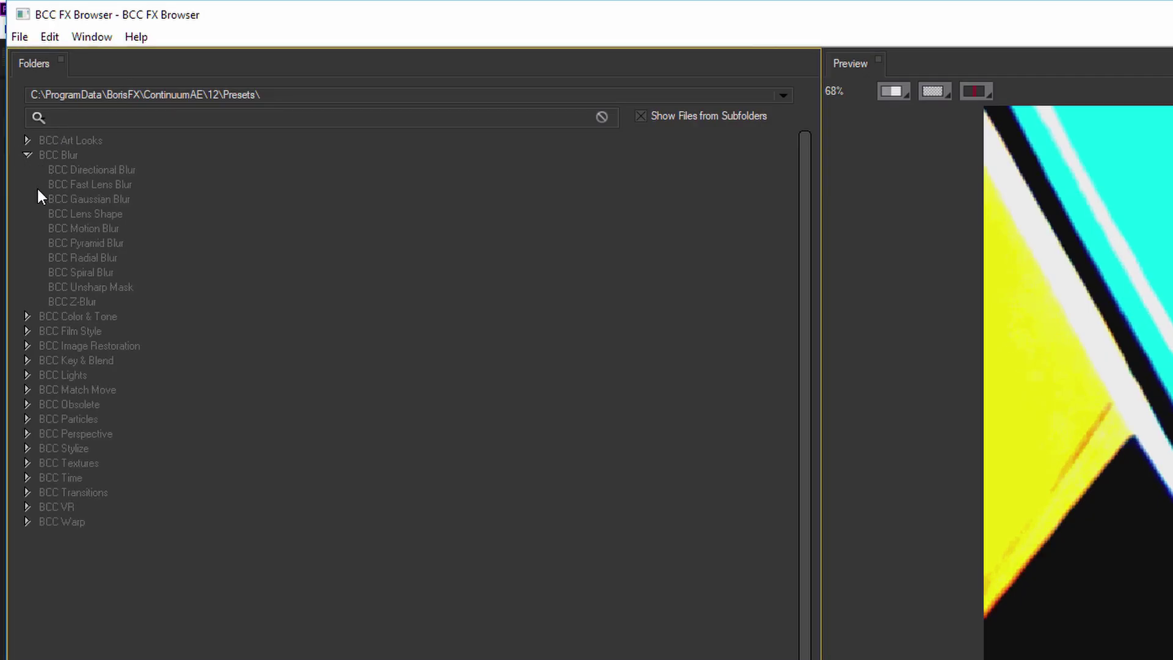
pyautogui.click(100, 182)
pyautogui.click(104, 200)
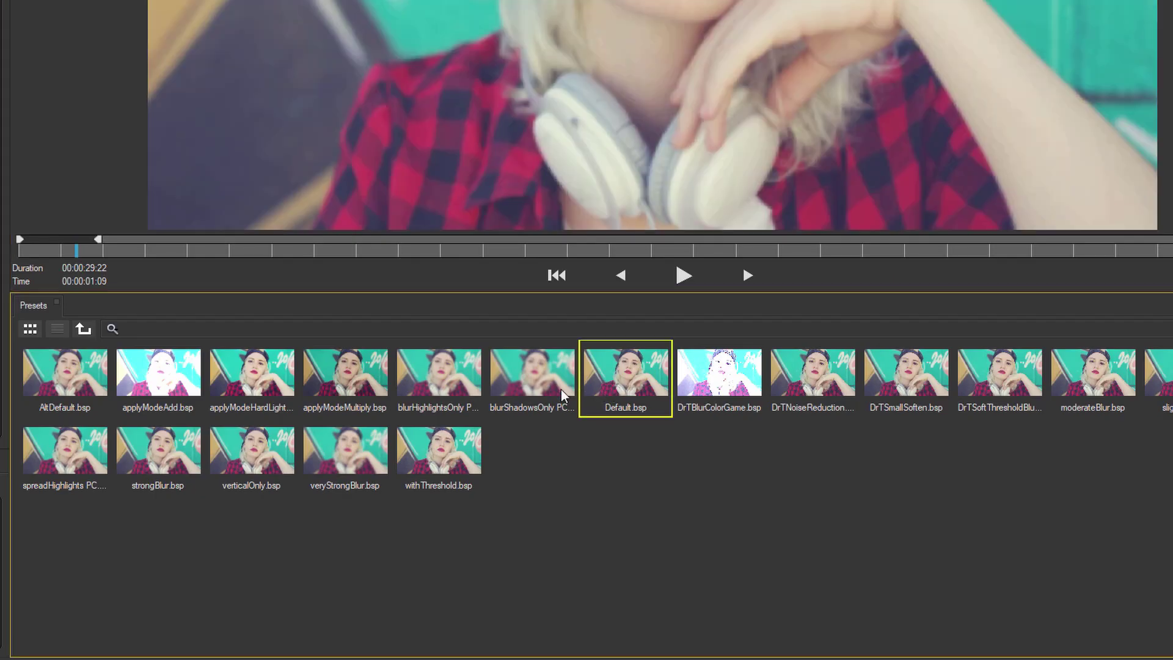
# - Try blurShadowsOnly, extremeSpinSmeary and extremeSpinBlur, settle on Spiral Blur Default, then list Unsharp Mask presets
pyautogui.click(532, 376)
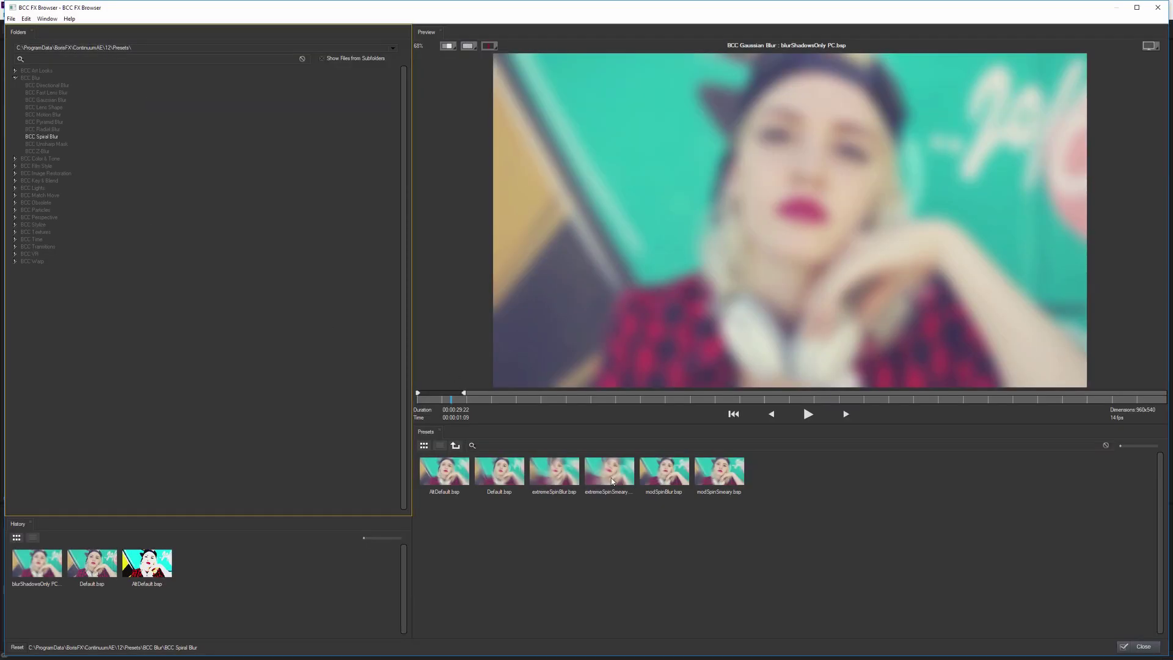
pyautogui.click(612, 482)
pyautogui.click(557, 478)
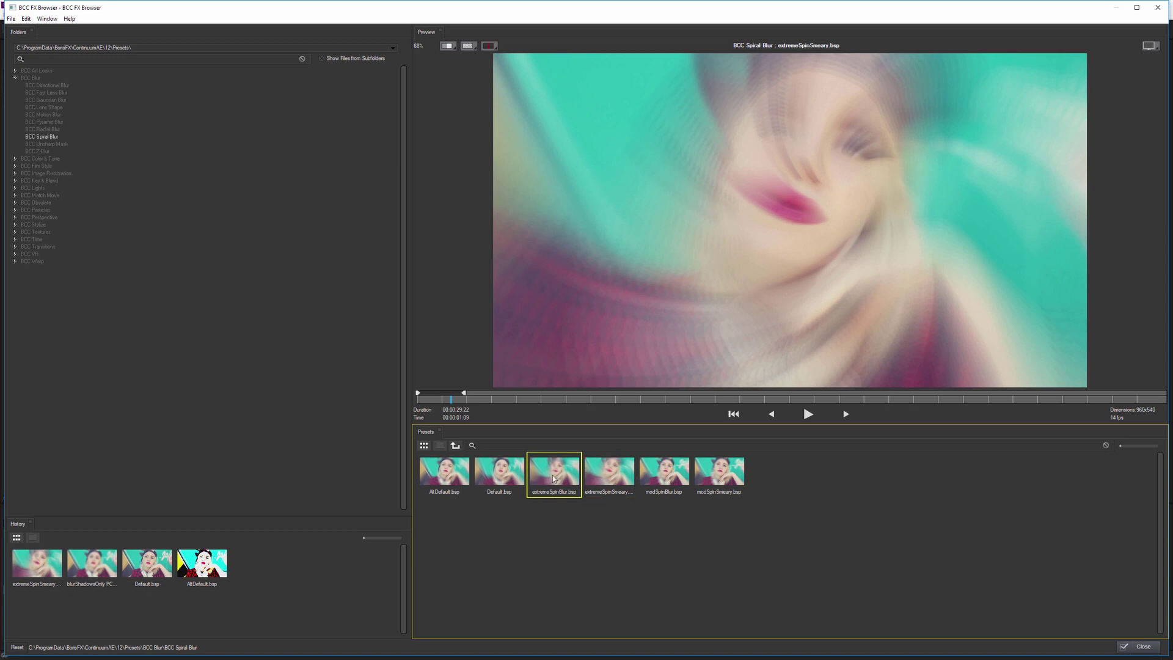
pyautogui.click(507, 482)
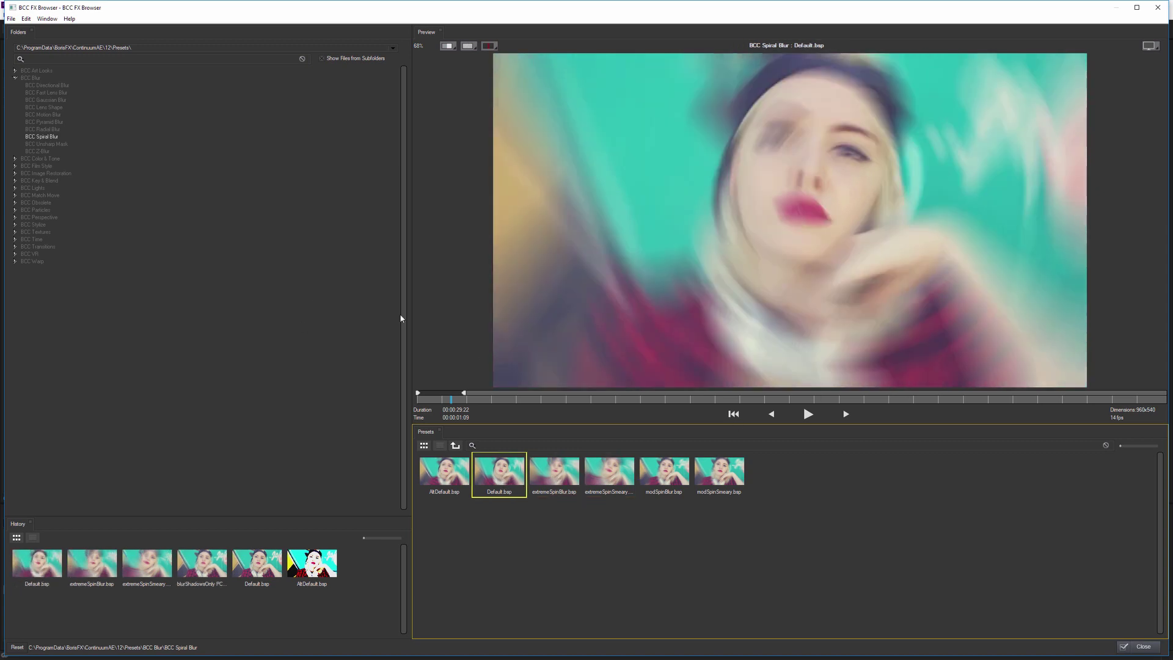
pyautogui.click(47, 144)
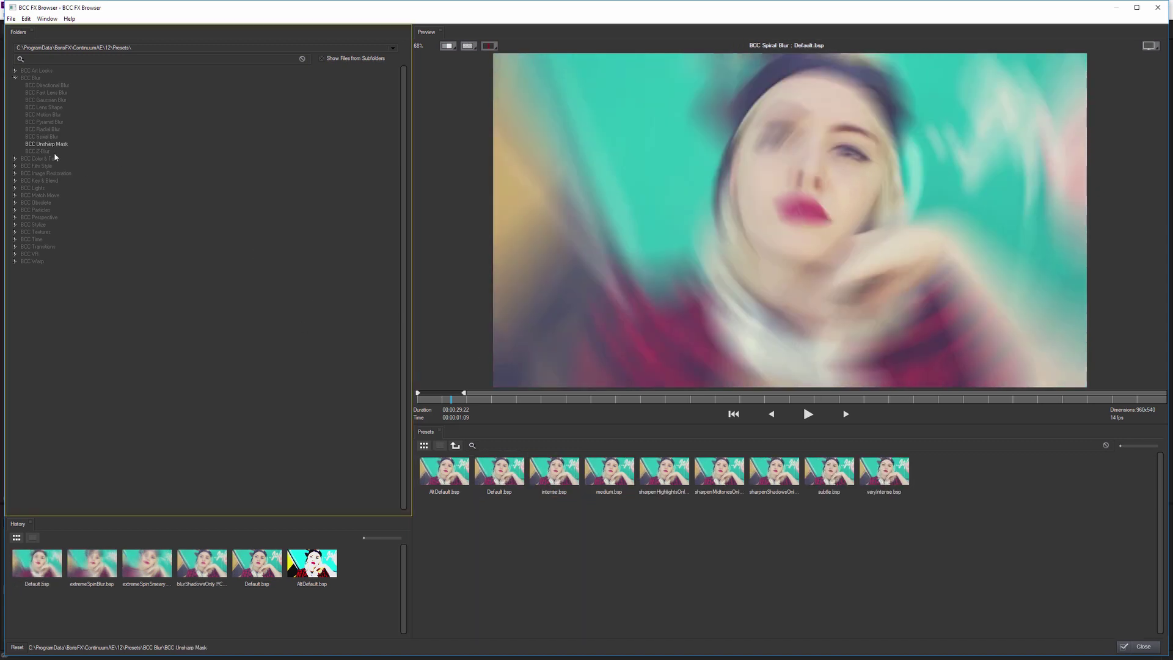
# - Preview the Fast Film Glow presets: Color Push Red Glow, Lens Mist Sooty, Pink Neon, Warm and Fuzzy
pyautogui.click(14, 165)
pyautogui.click(56, 181)
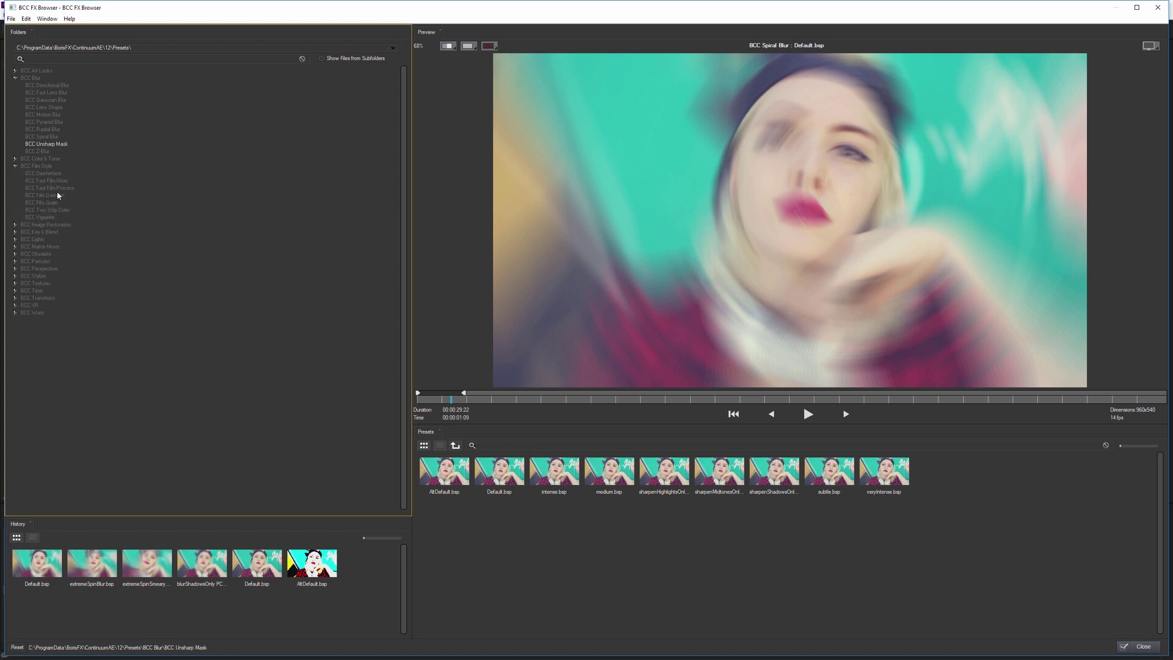
pyautogui.click(567, 483)
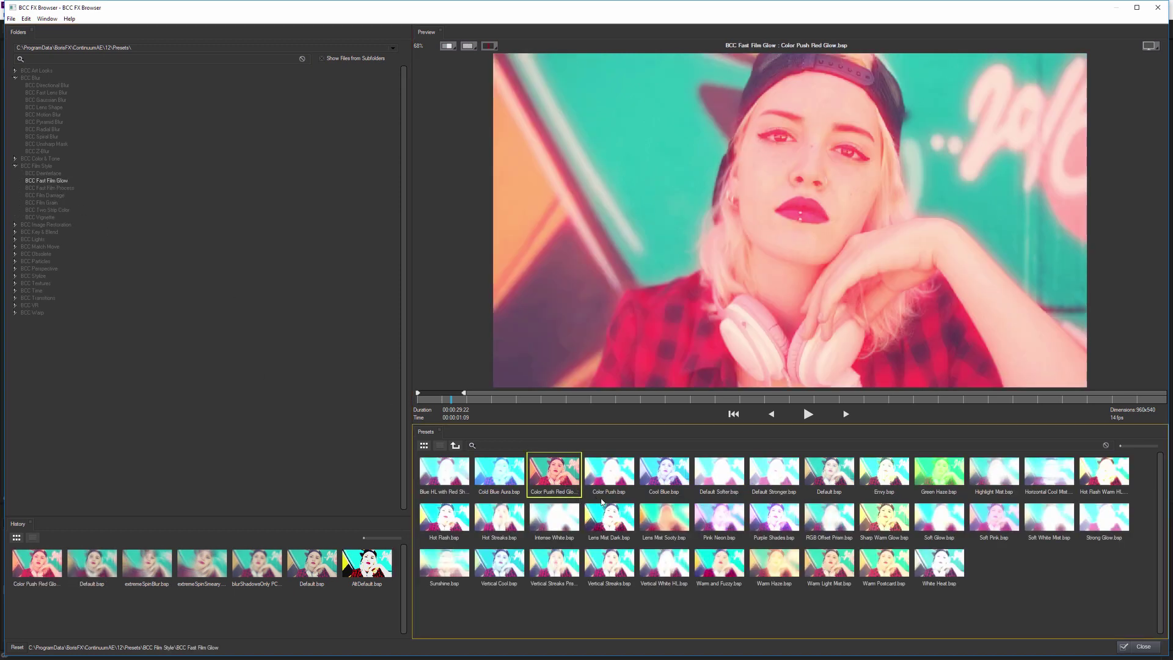
pyautogui.click(677, 523)
pyautogui.click(719, 520)
pyautogui.click(719, 563)
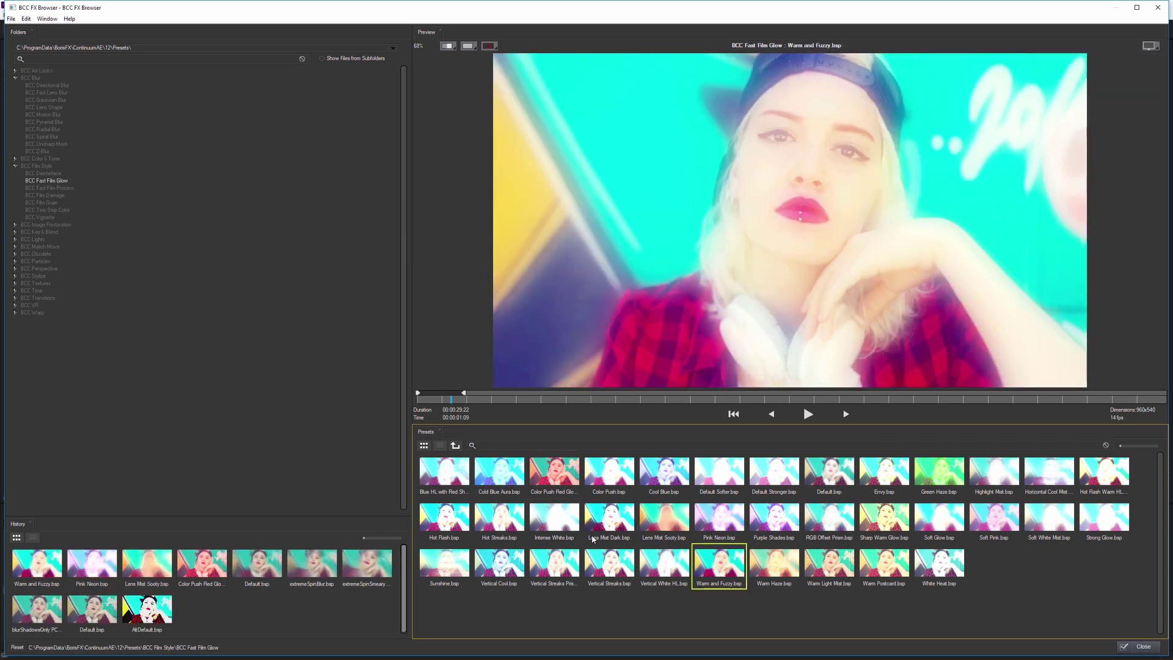
# - Browse Film Process and Film Grain, then preview Two Strip Color's VividAmberSkin and IcemanDD, and close the browser
pyautogui.click(55, 188)
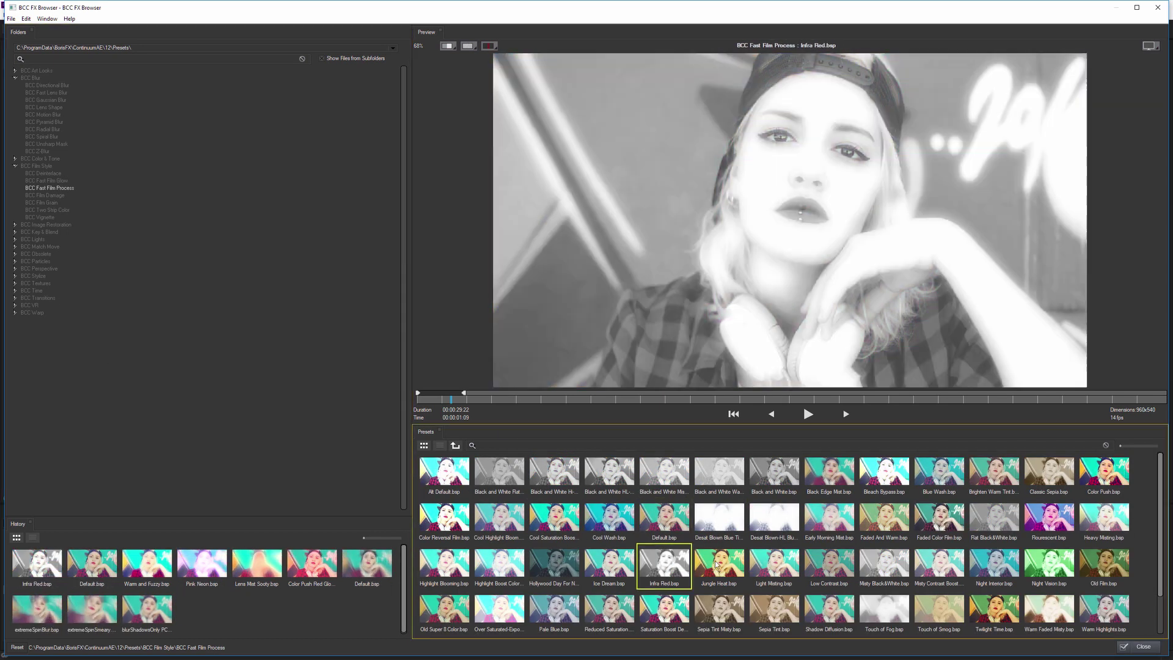
pyautogui.click(55, 202)
pyautogui.click(58, 210)
pyautogui.click(666, 561)
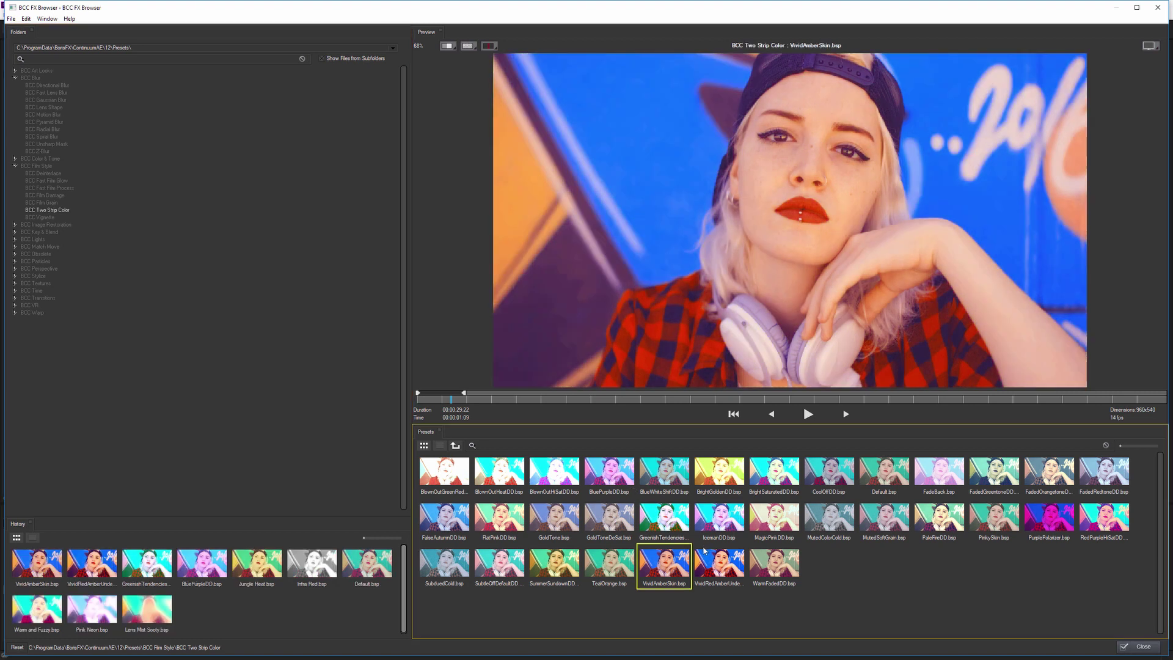
pyautogui.click(712, 526)
pyautogui.click(664, 560)
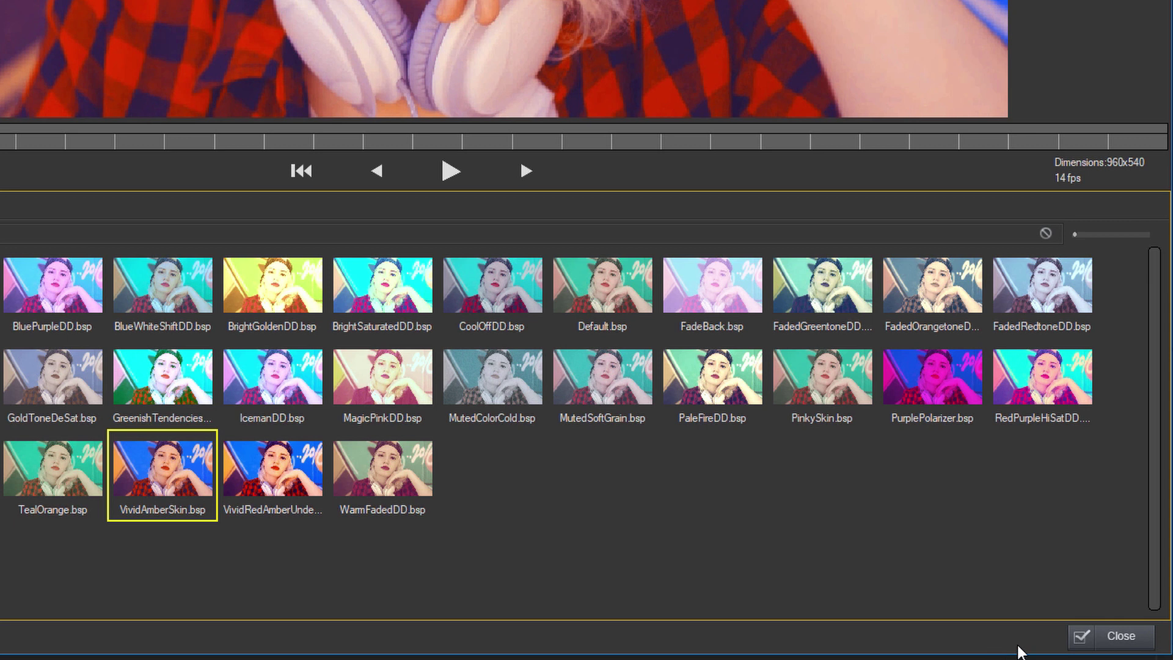
pyautogui.click(1125, 638)
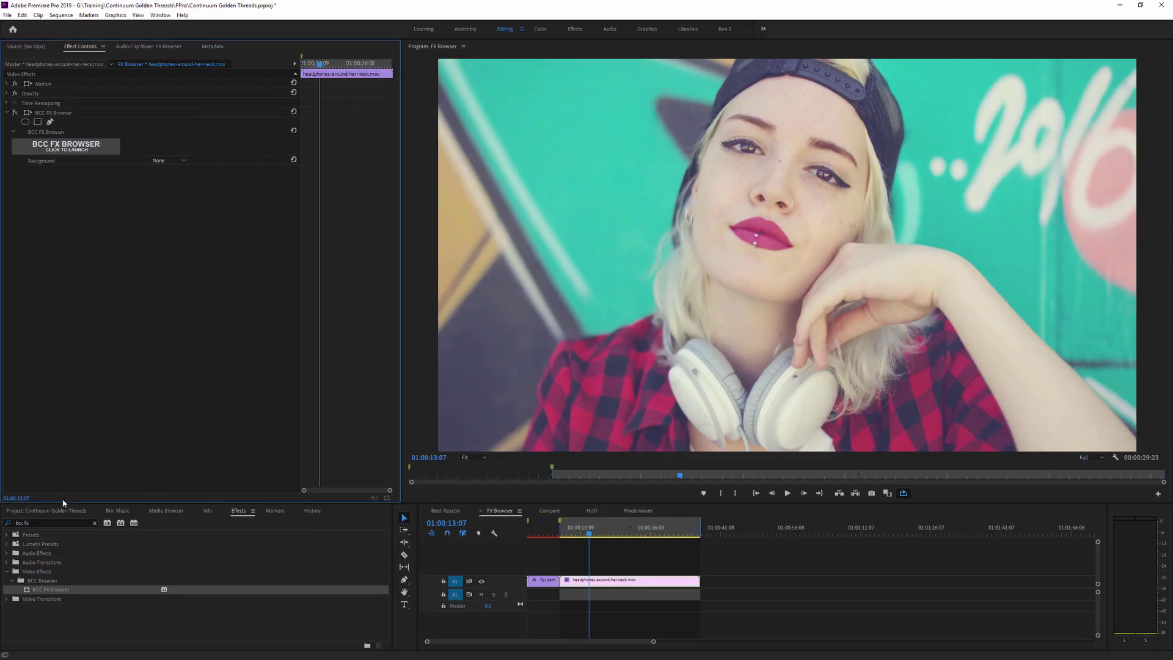
# - Search the Effects panel for 'bcc two' and apply BCC Two Strip Color to the headphones clip
pyautogui.click(22, 522)
pyautogui.press('BackSpace')
pyautogui.press('BackSpace')
pyautogui.write('two')
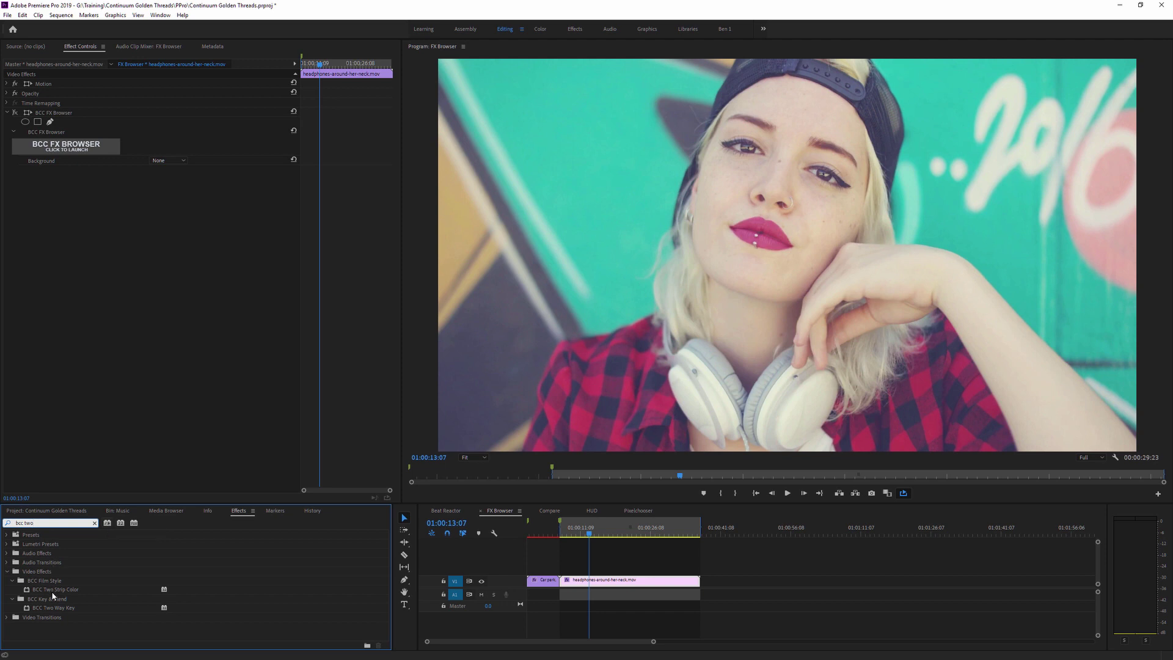
pyautogui.doubleClick(53, 589)
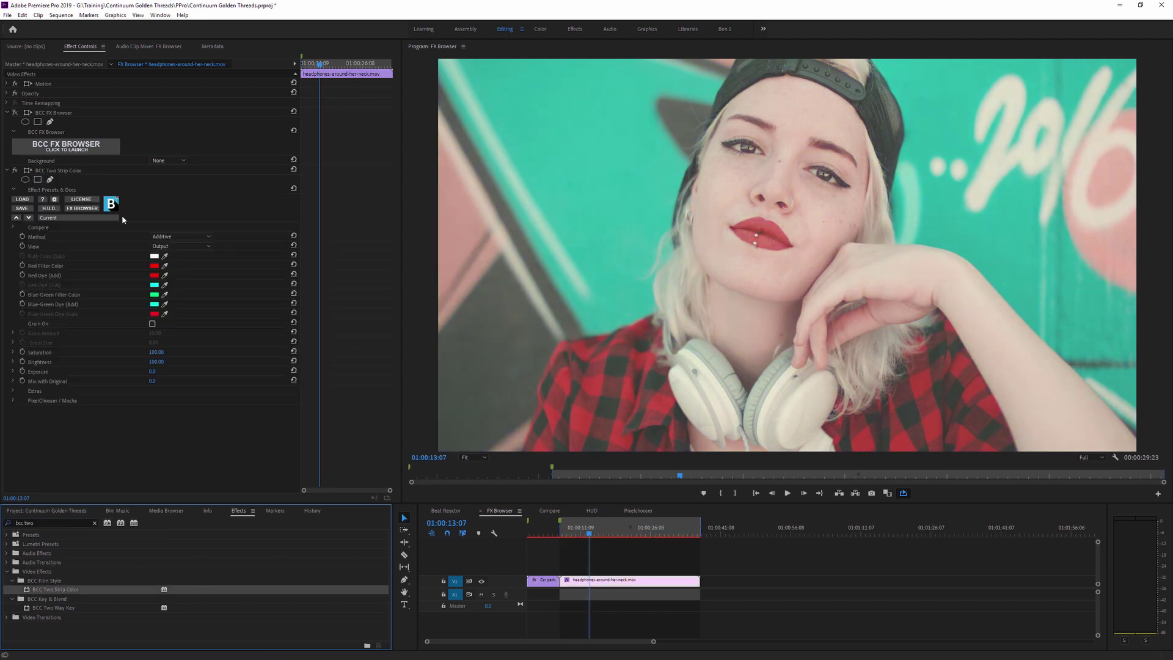
pyautogui.click(83, 217)
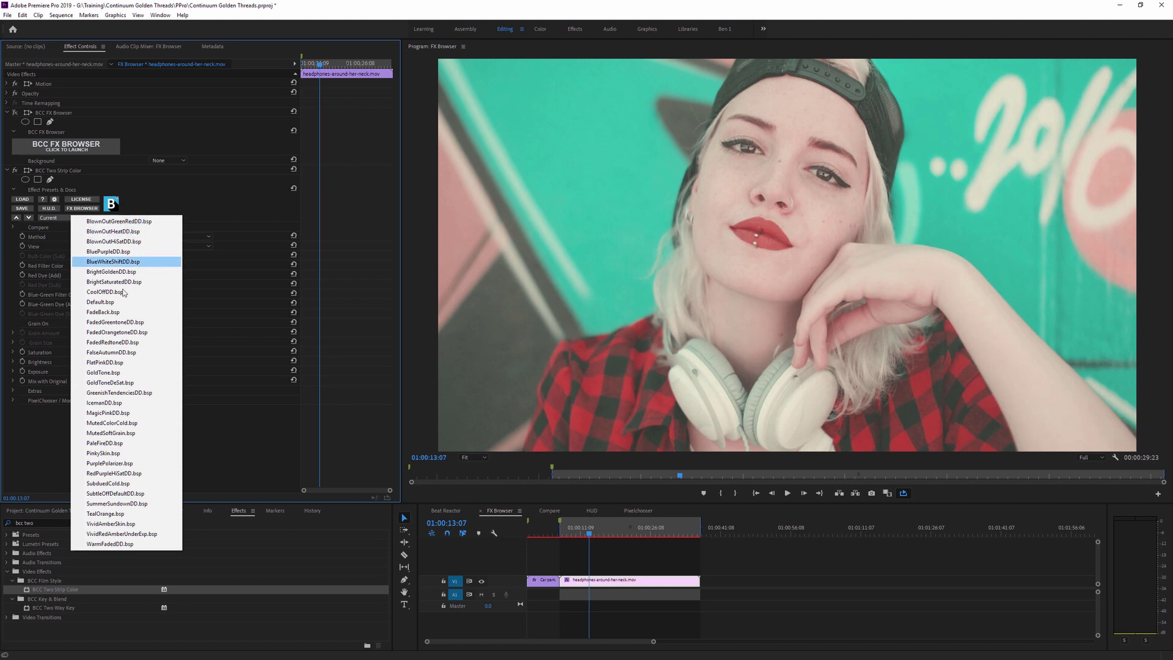
# - After trying other presets, apply VividAmberSkin, set Mix with Original to 62.0, and render previews
pyautogui.click(107, 453)
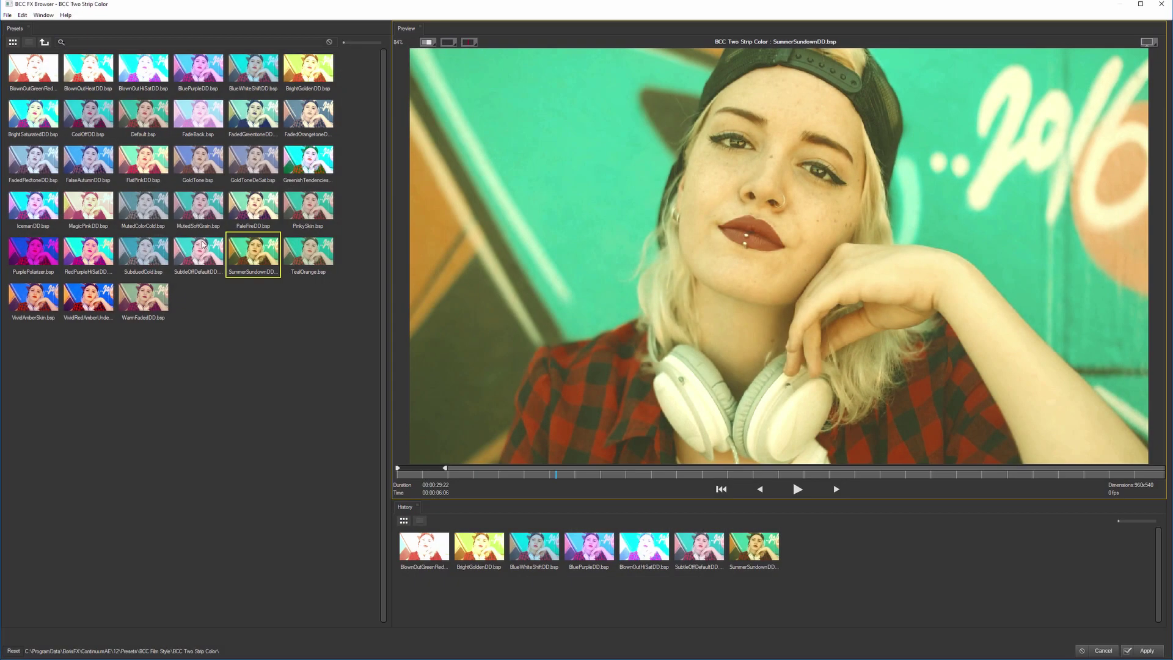
pyautogui.click(205, 259)
pyautogui.click(144, 160)
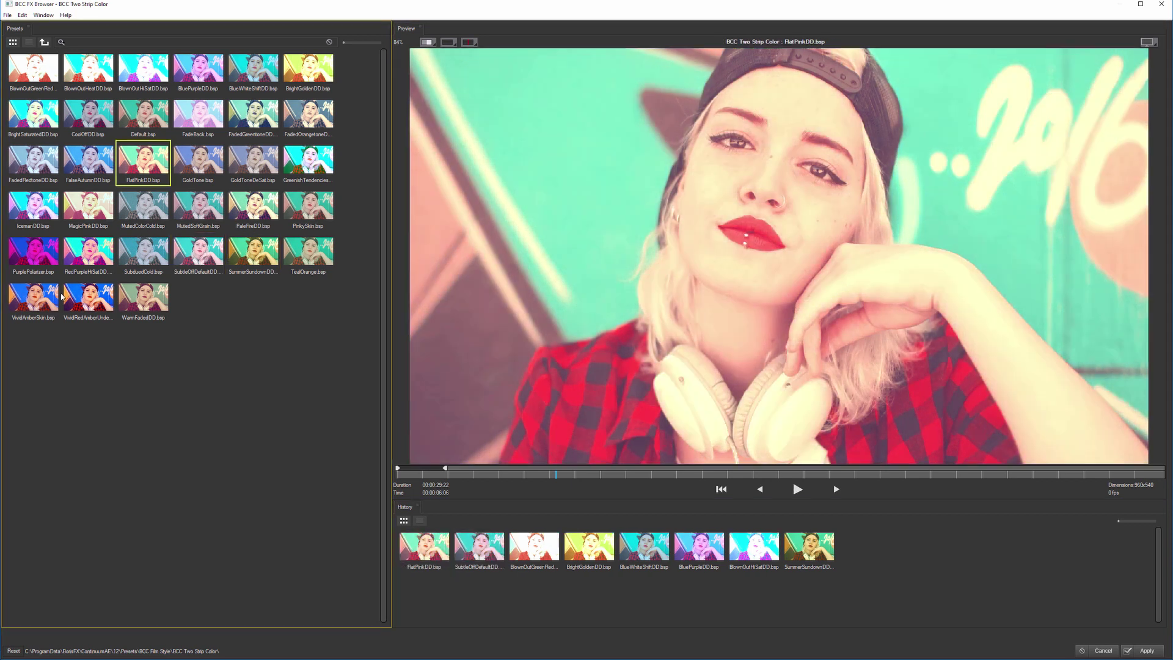
pyautogui.click(33, 298)
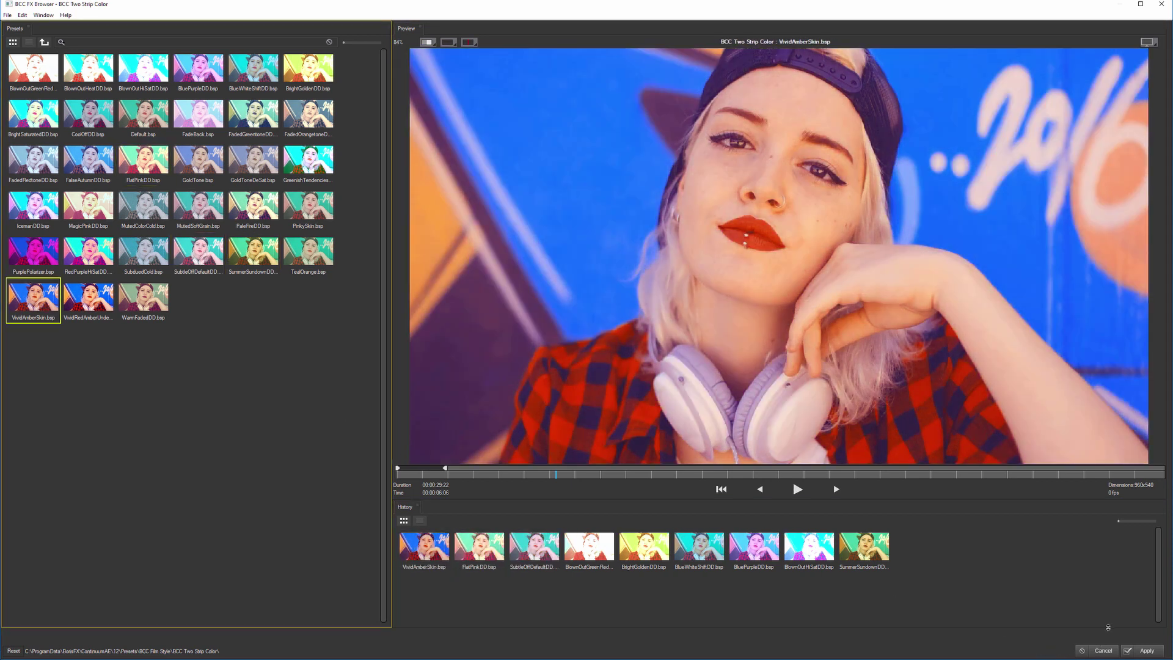
pyautogui.click(1144, 650)
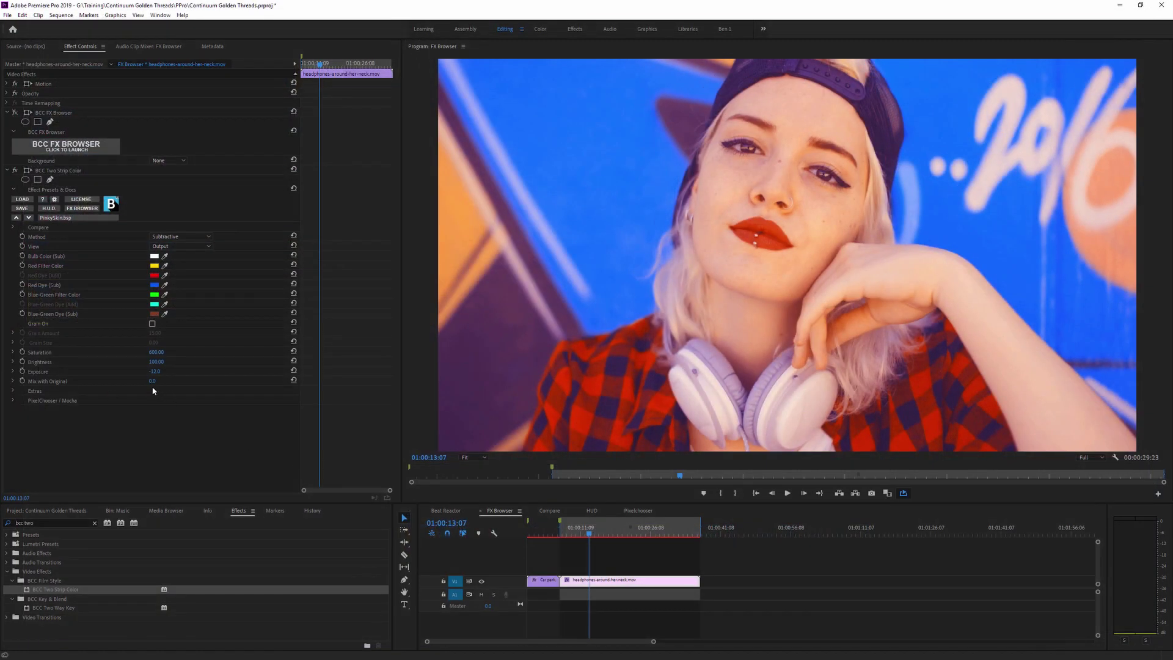
pyautogui.moveTo(153, 382); pyautogui.dragTo(200, 383)
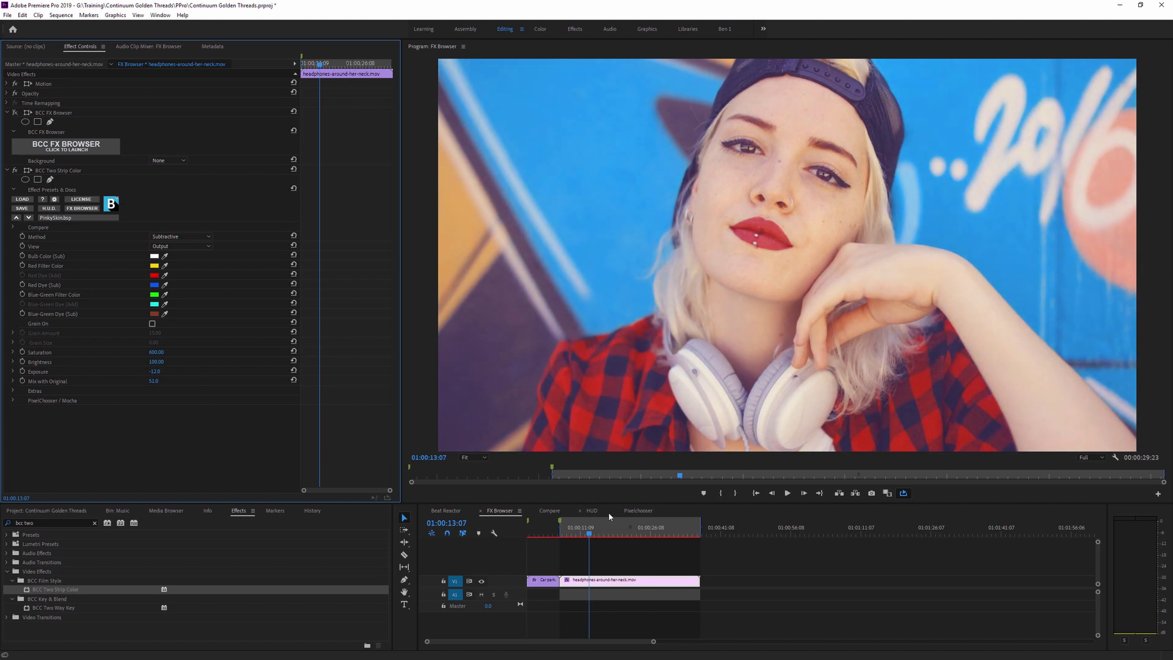
pyautogui.press('Return')
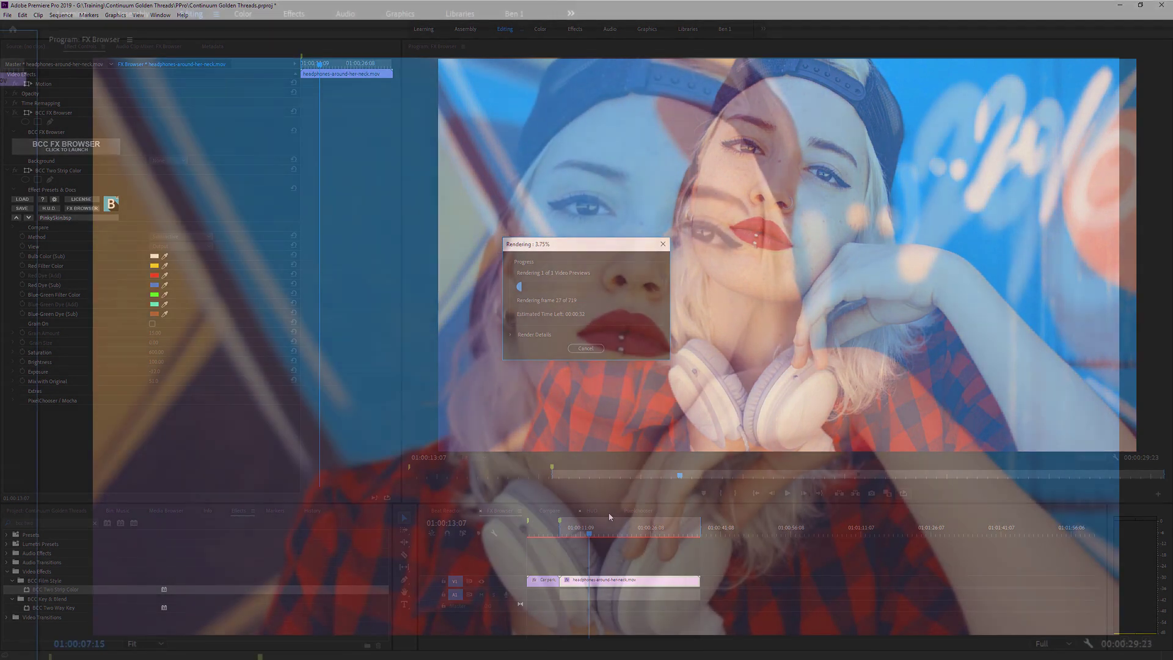